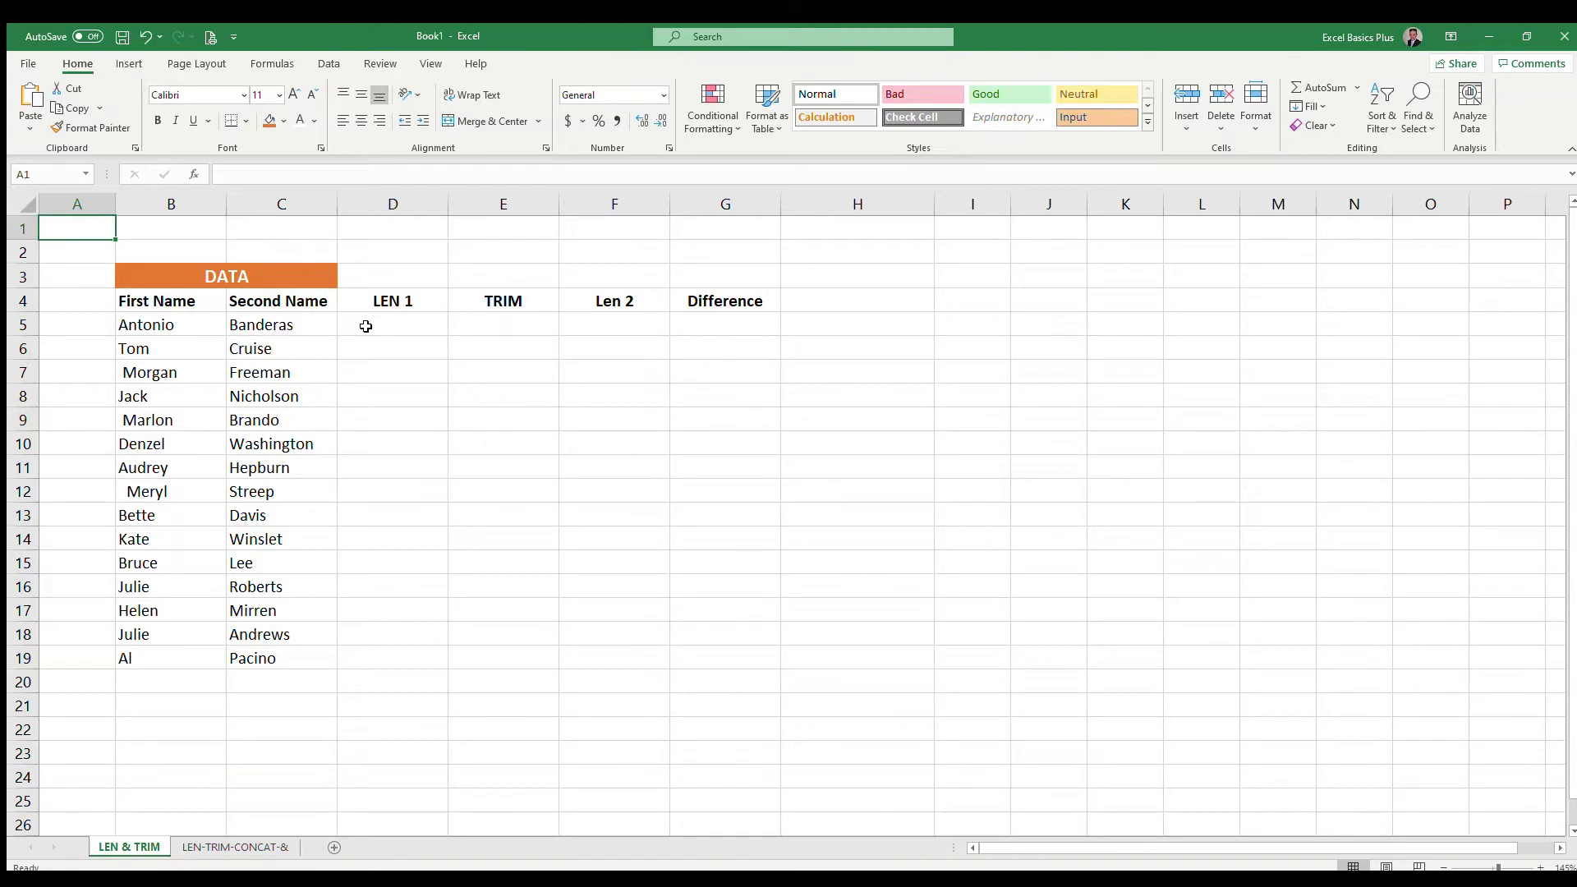
Enter the formula =LEN(B5) in cell D5 to count the characters of the first name.
left_click(367, 327)
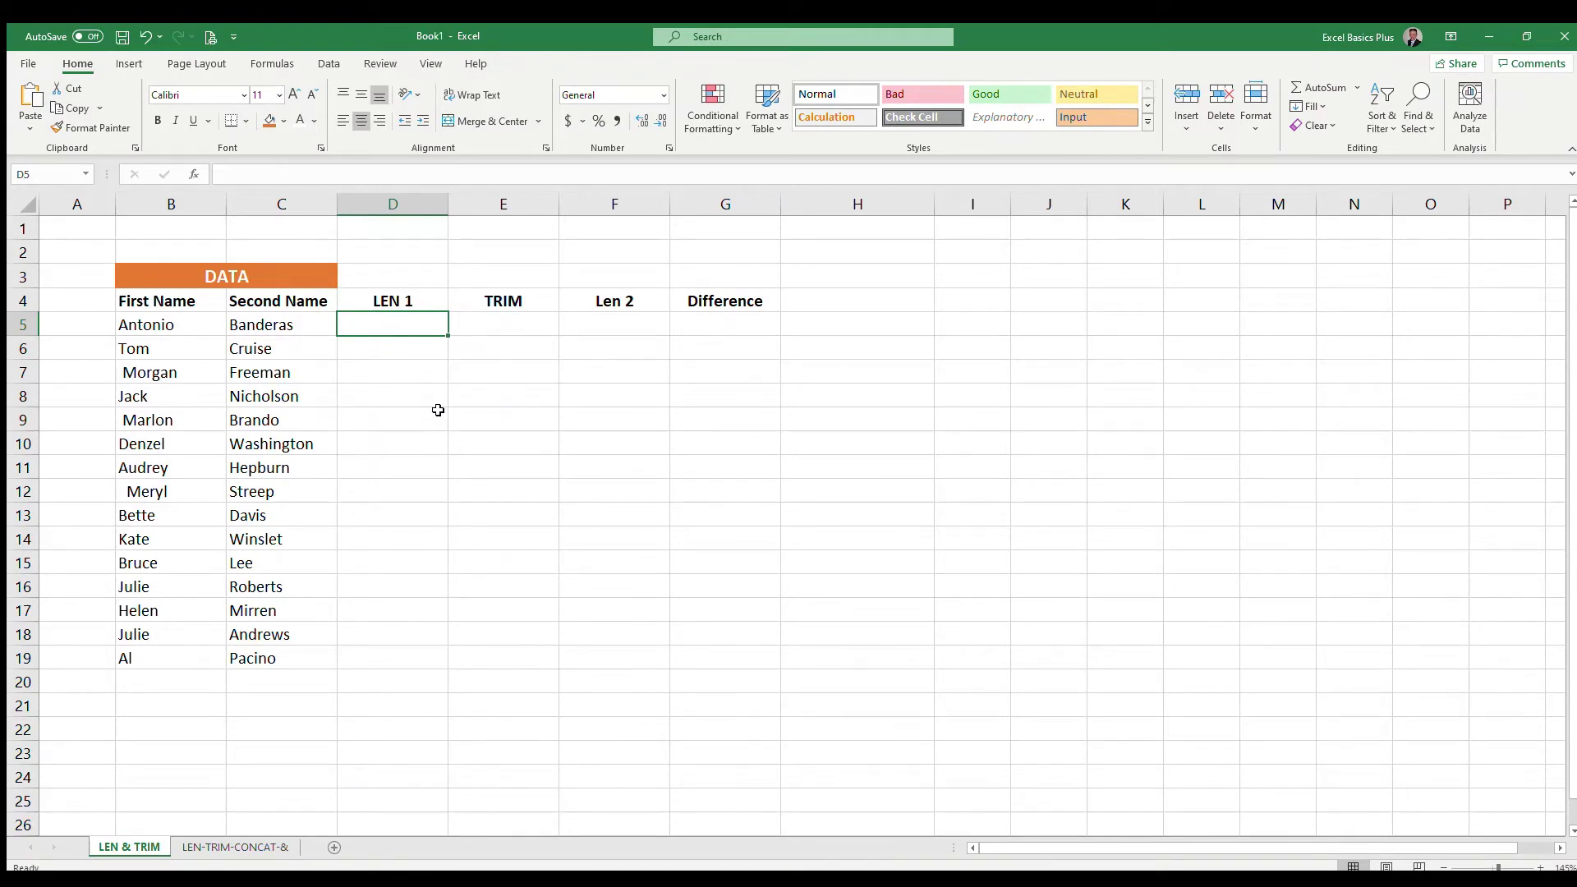
type("=")
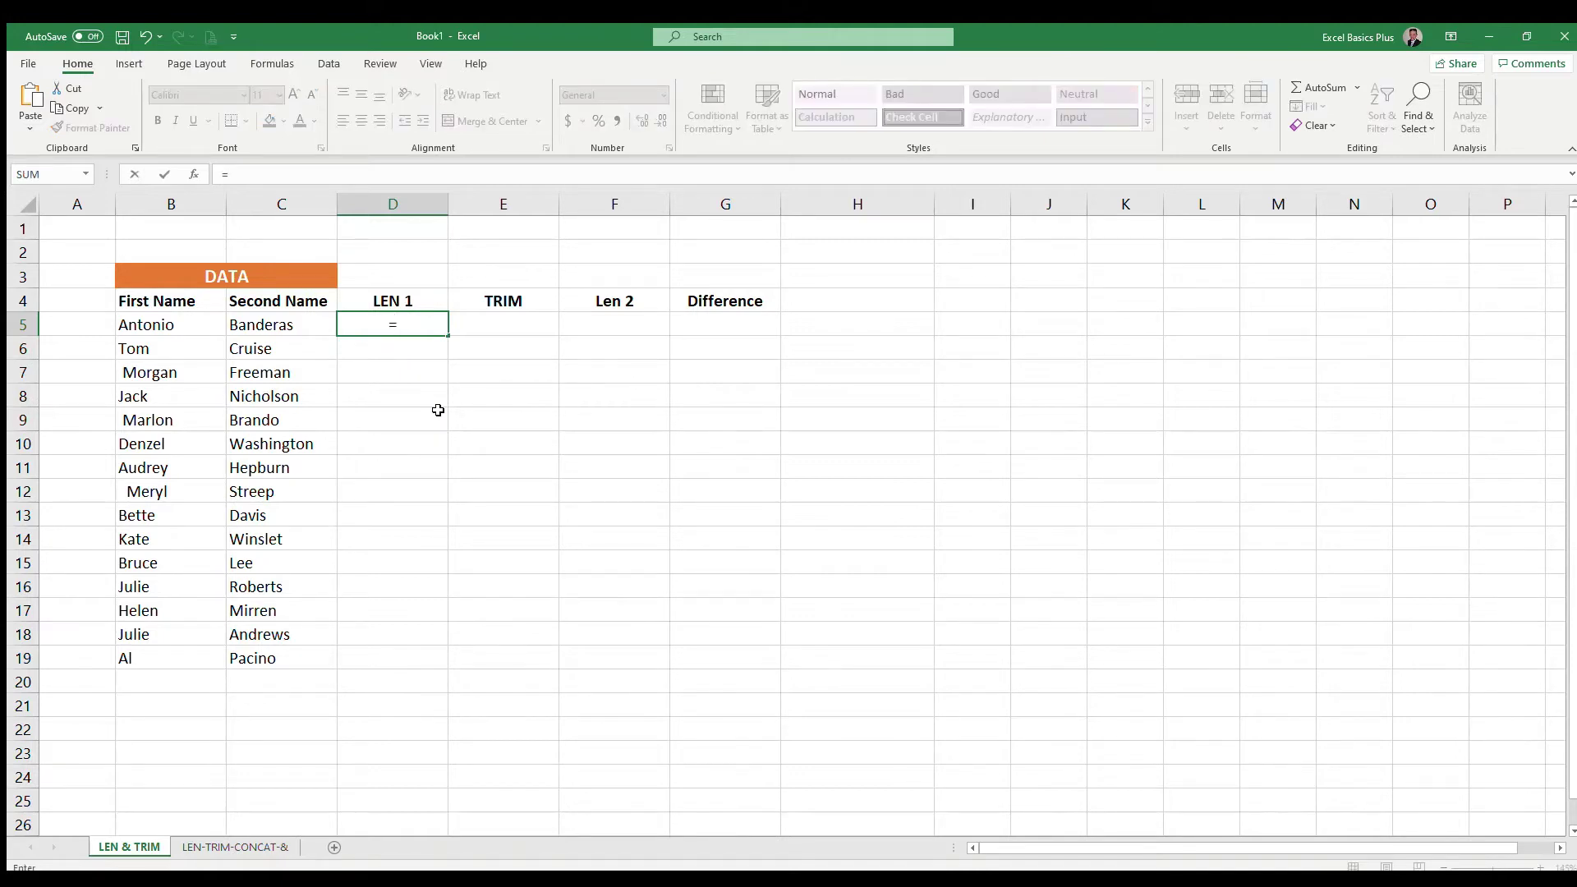
type("len(")
left_click(149, 326)
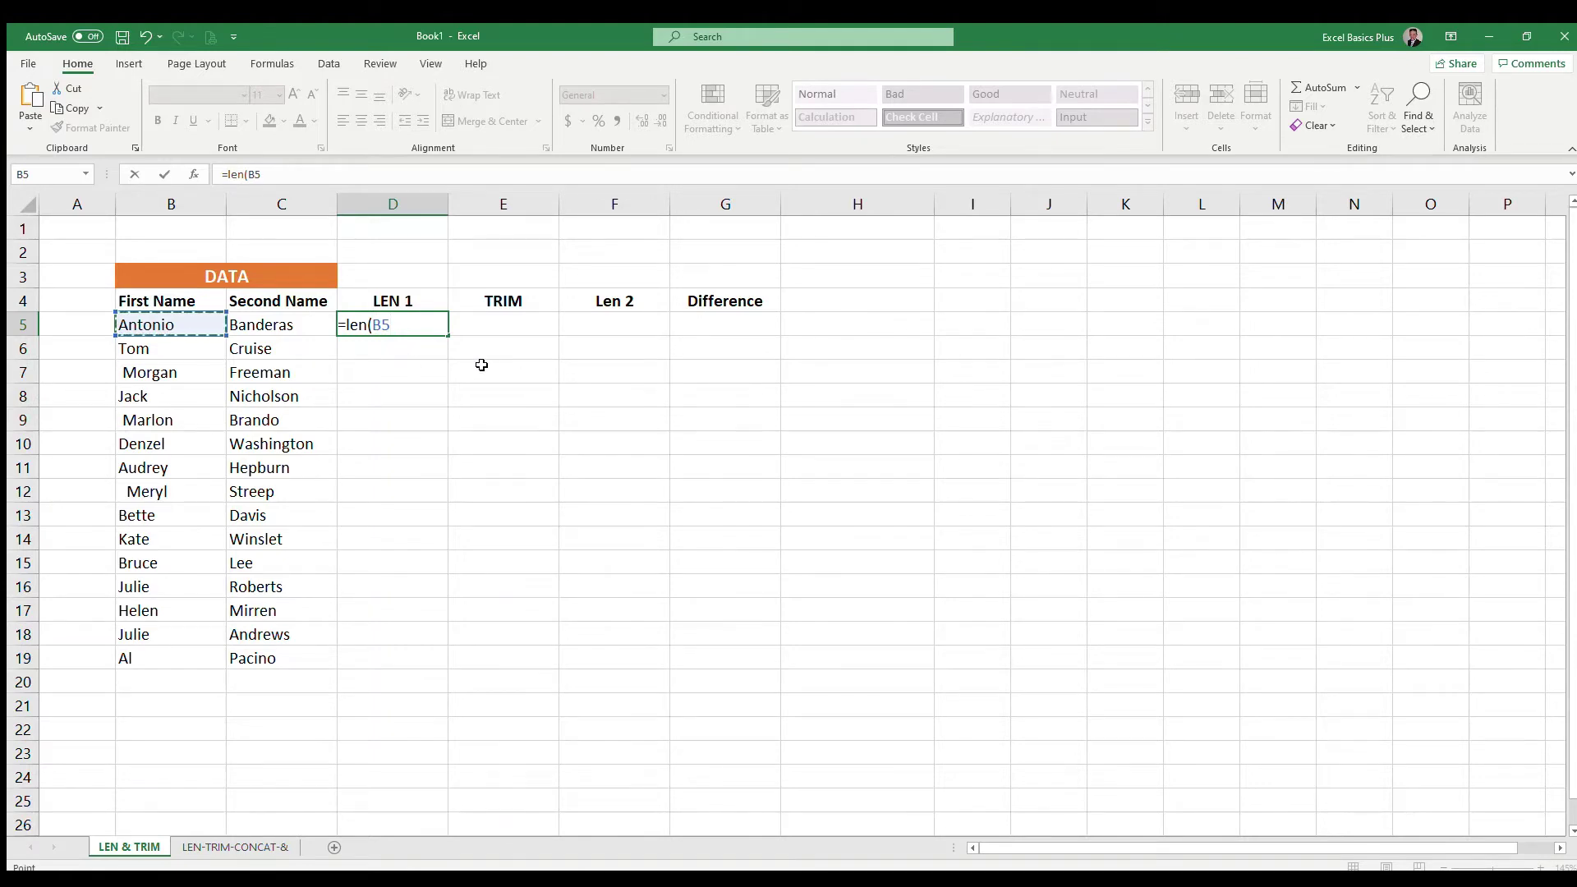
type(")")
key("Return")
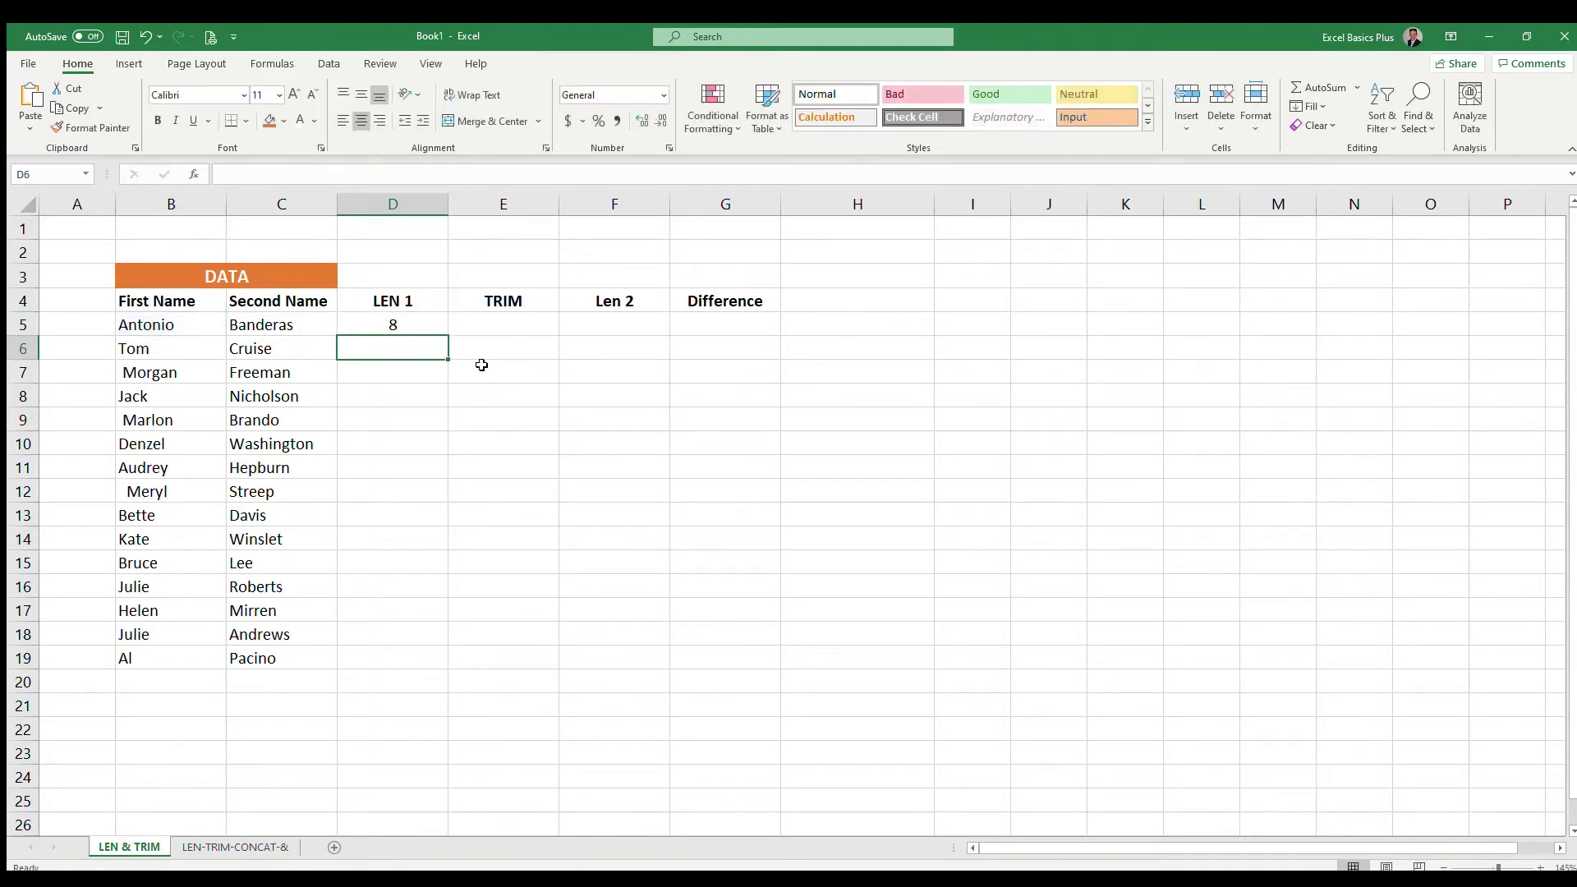
Fill the LEN formula from D5 down the LEN 1 column to D19.
key("Up")
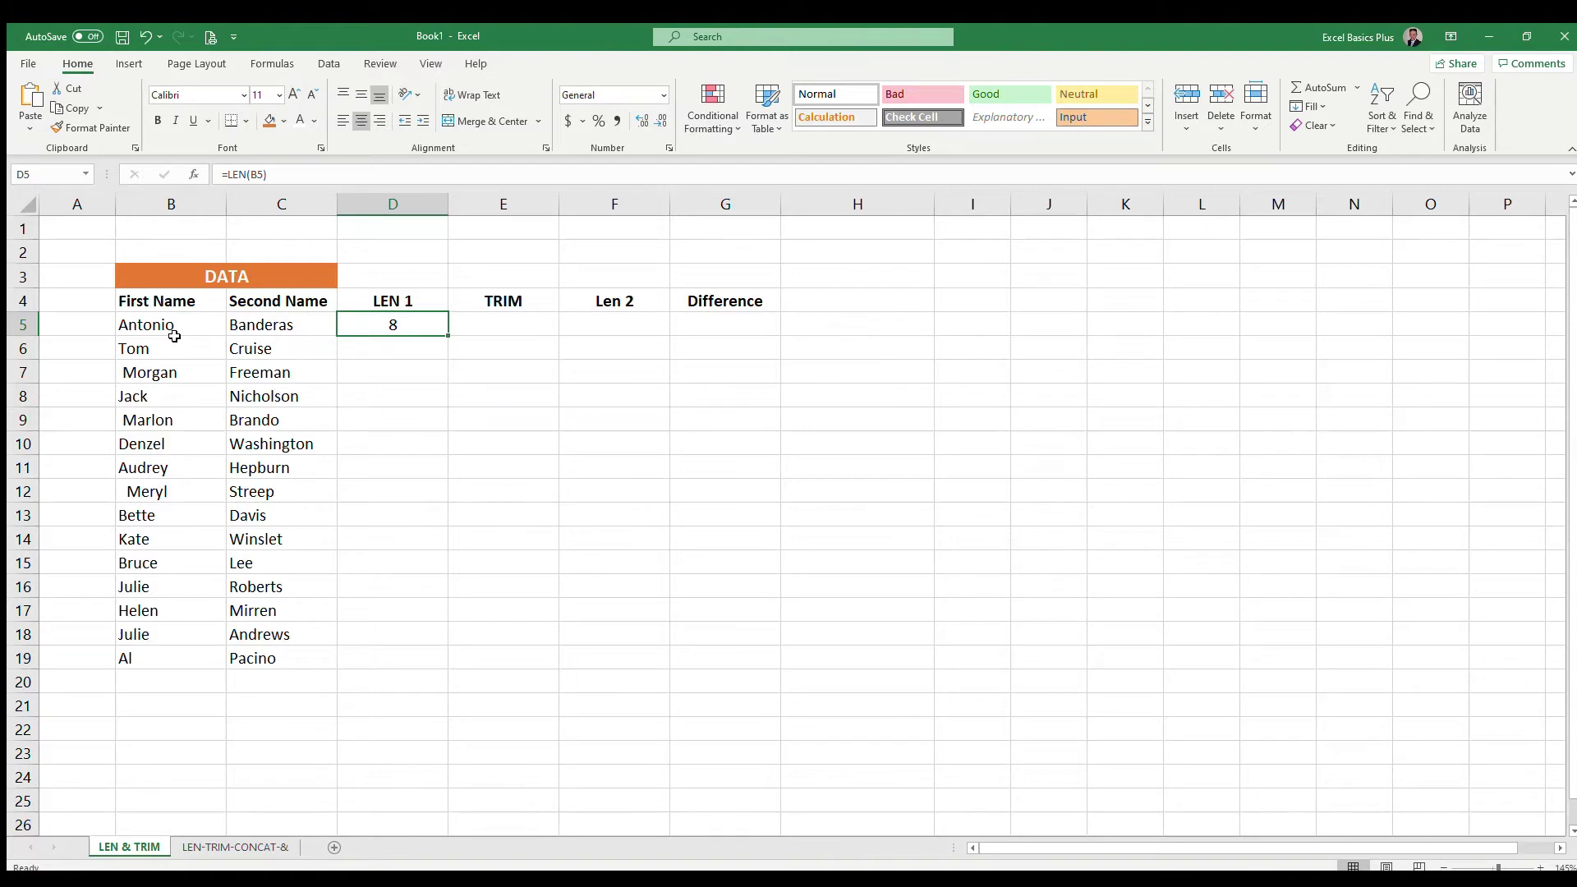
double_click(446, 336)
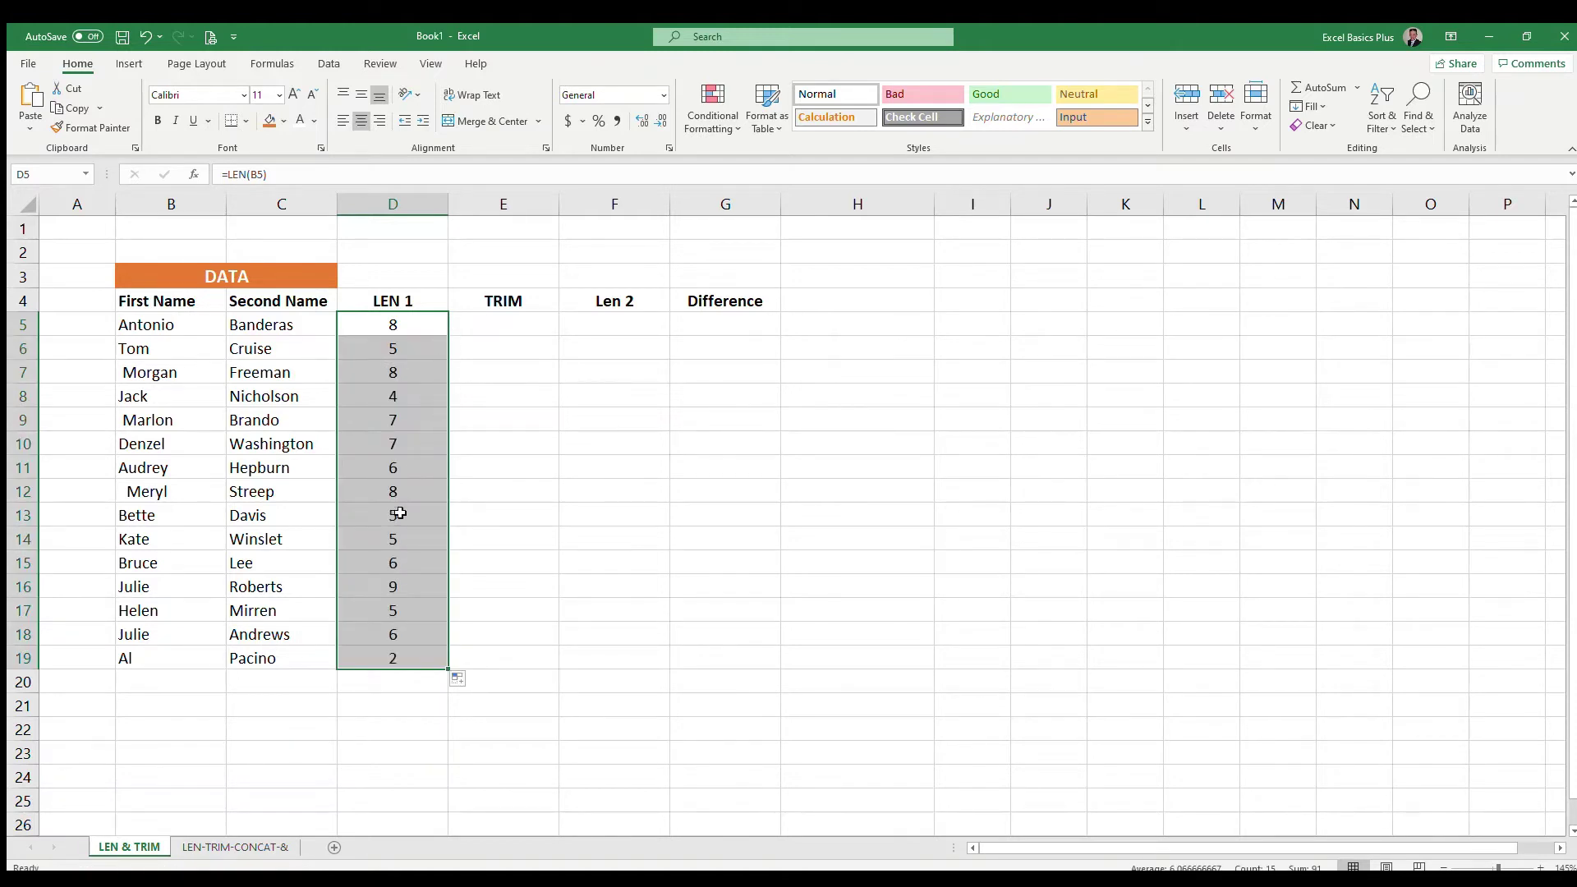
left_click(400, 540)
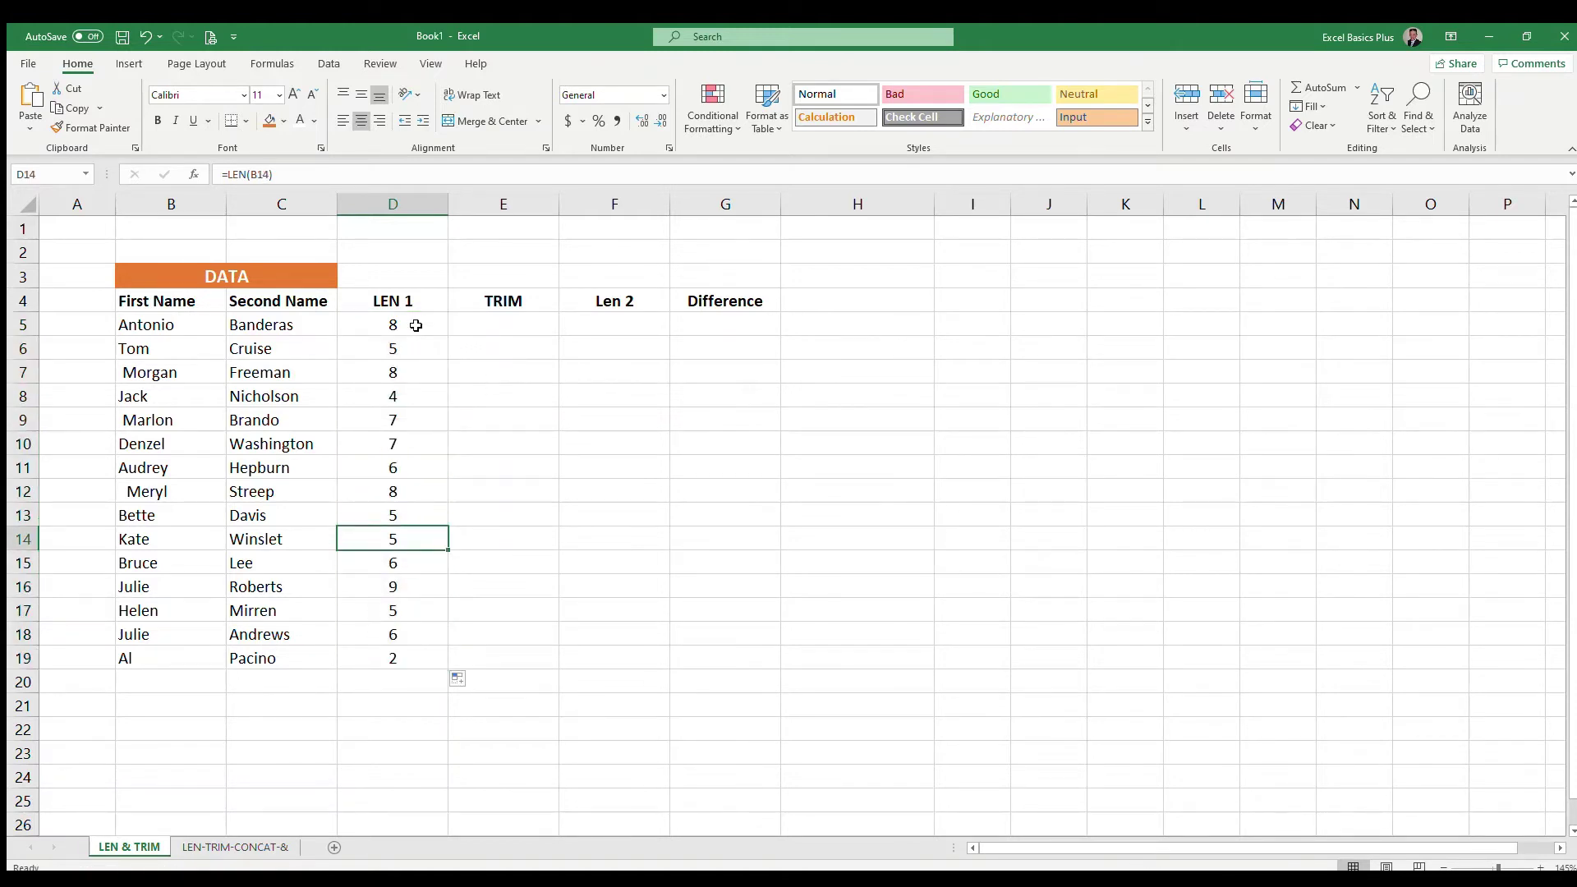
left_click(408, 633)
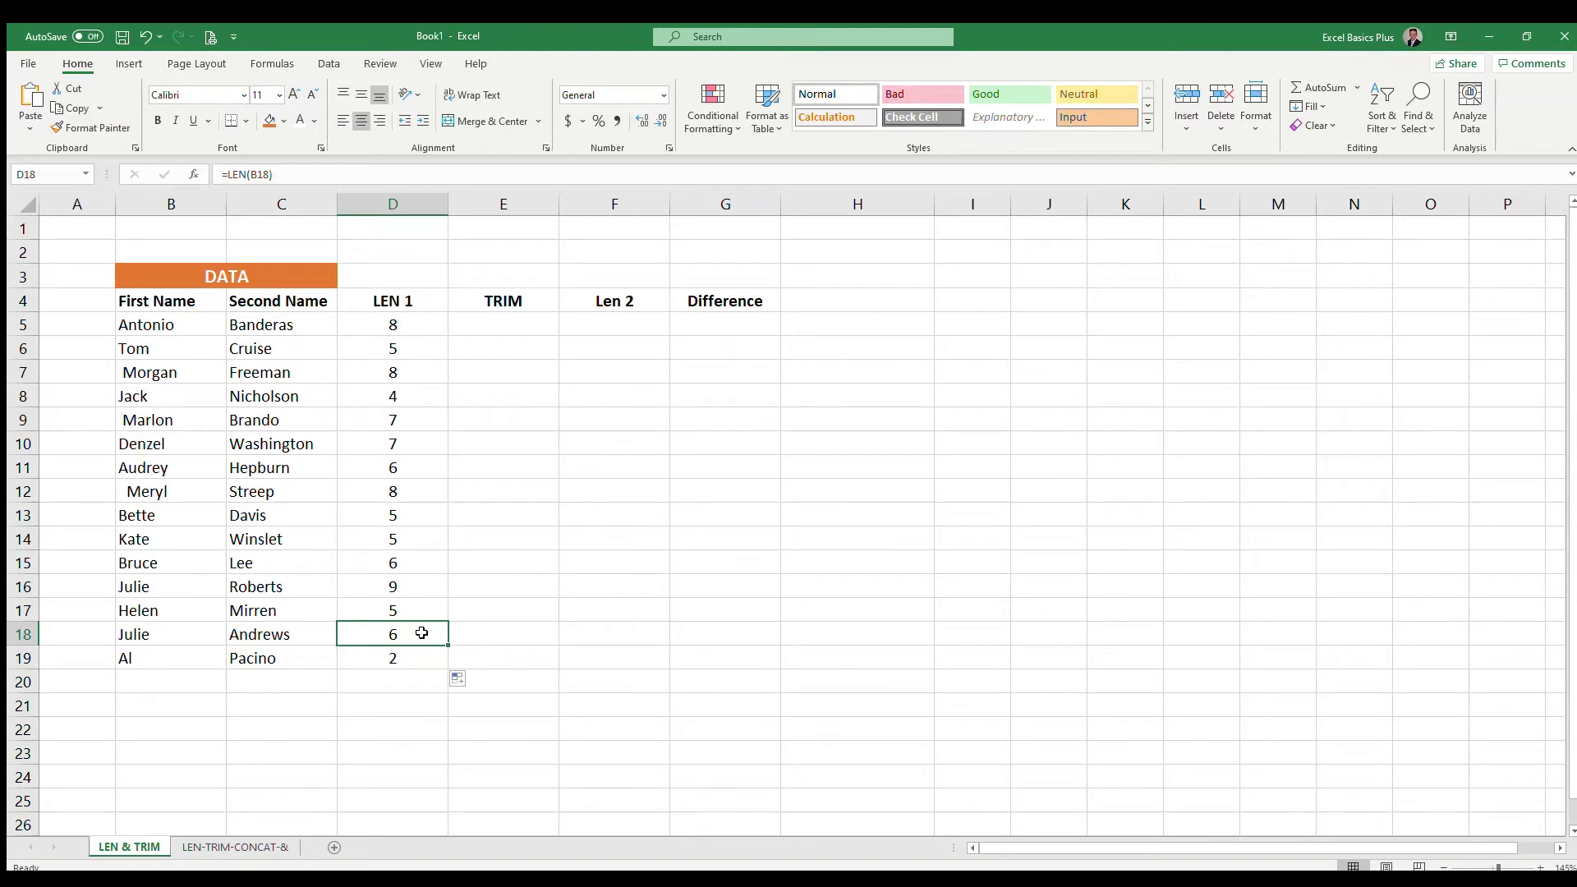
left_click(418, 496)
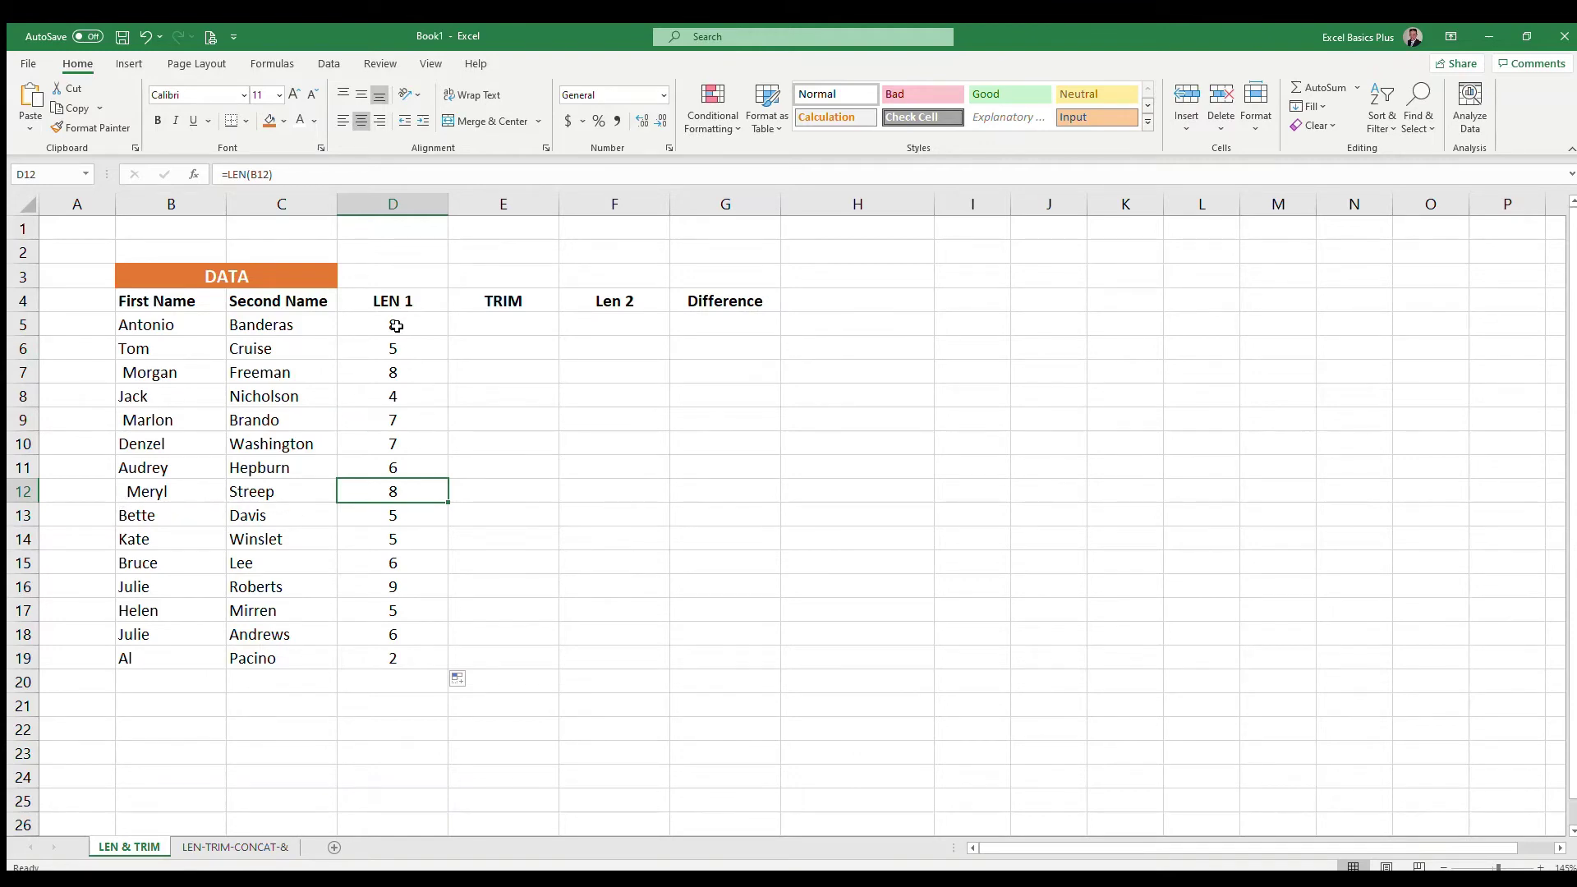
left_click_drag(399, 326, 408, 650)
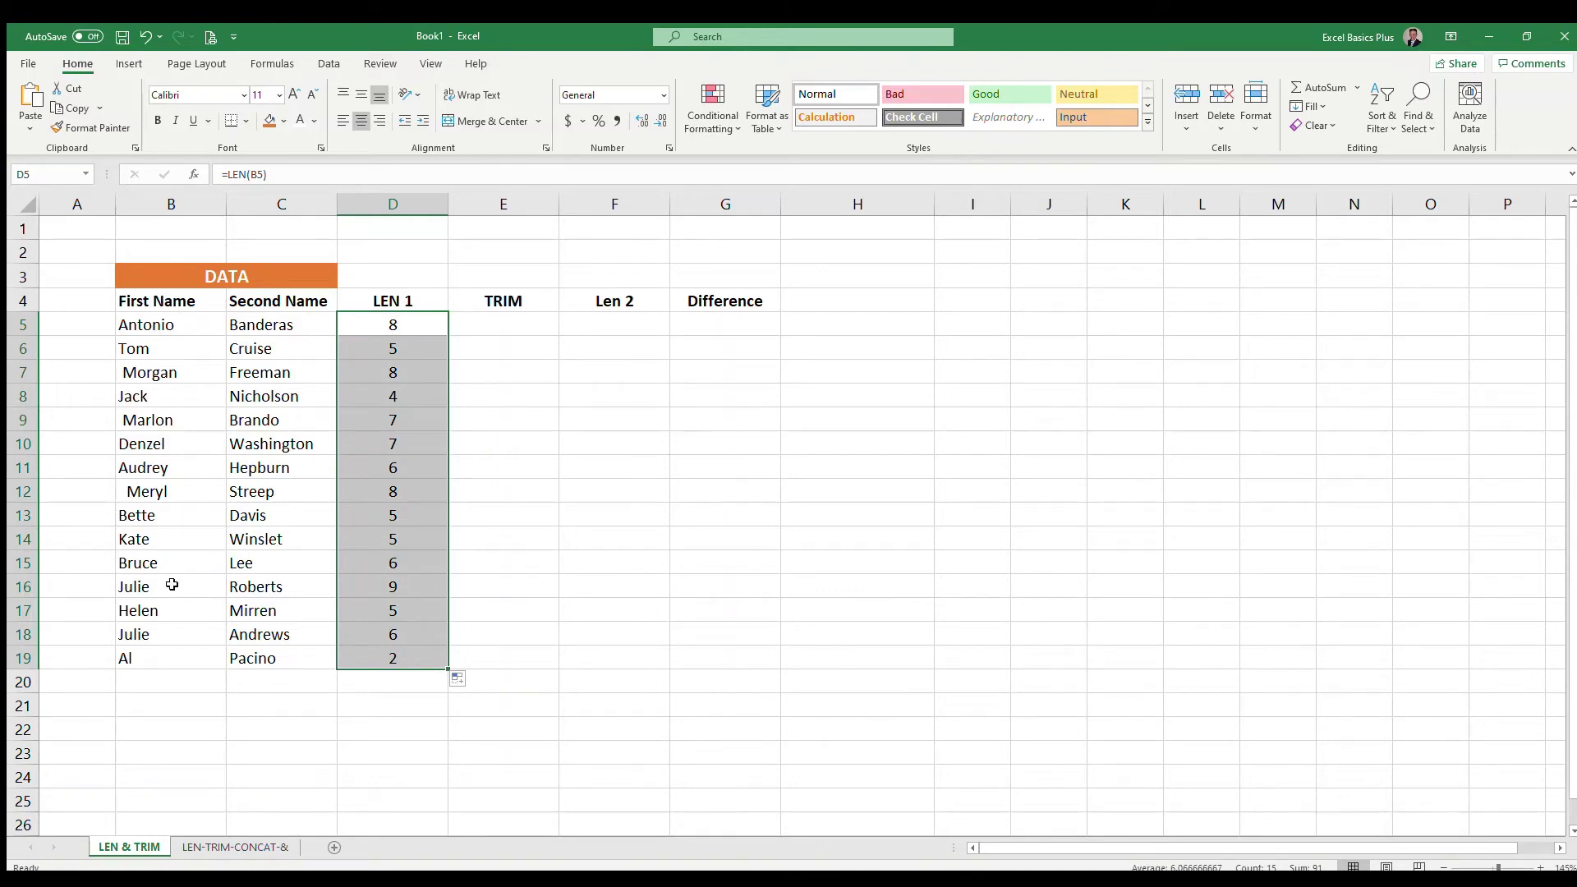
Enter the formula =TRIM(B5) in cell E5 to strip extra spaces from the first name.
left_click(490, 325)
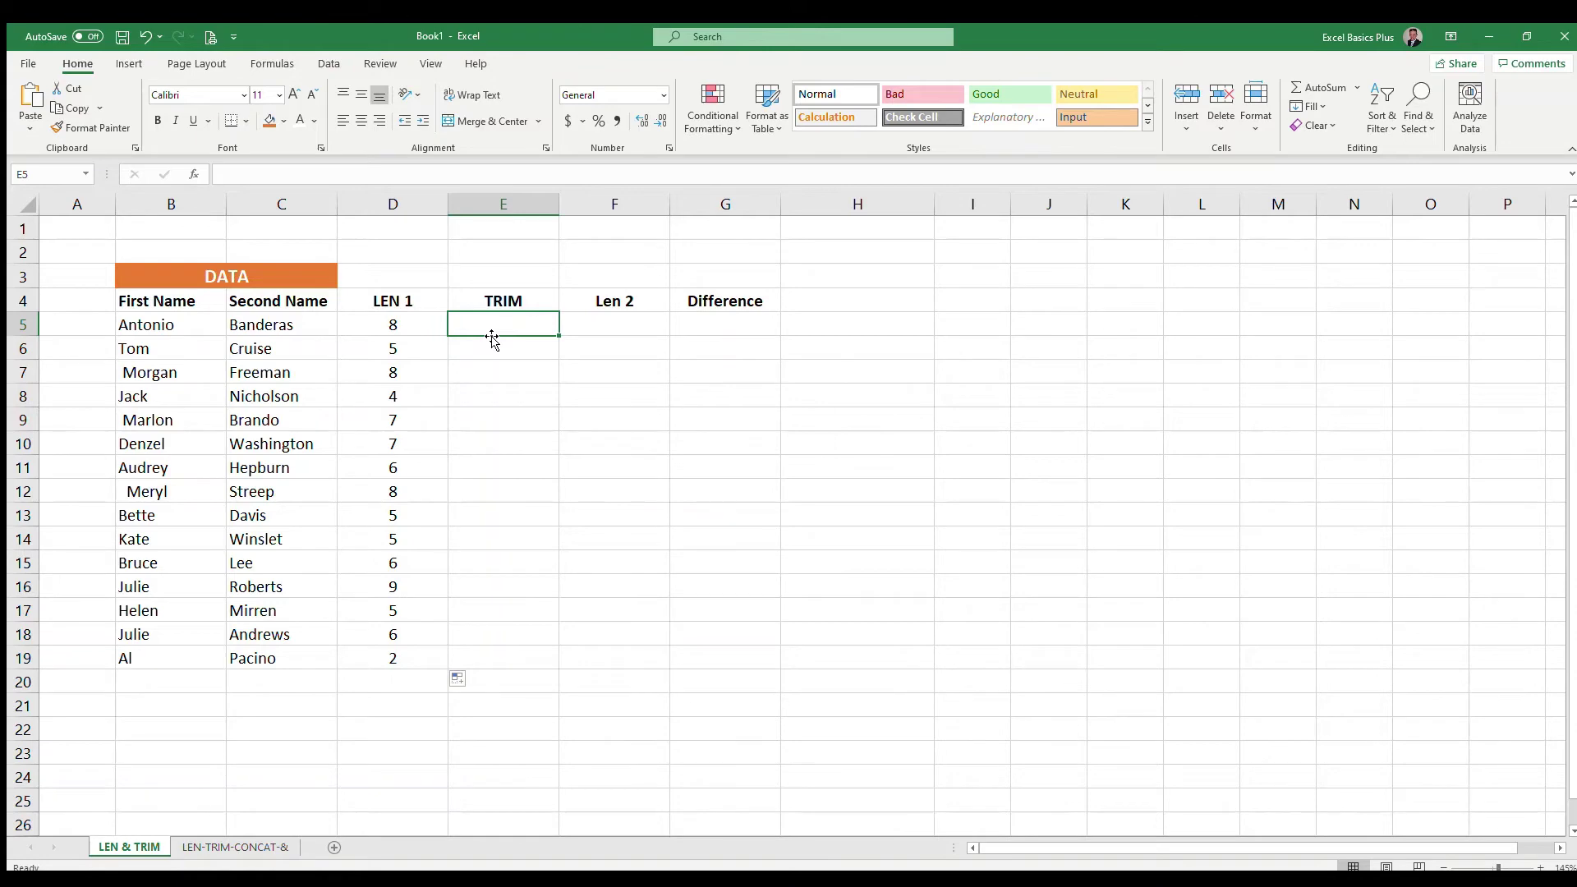
type("=")
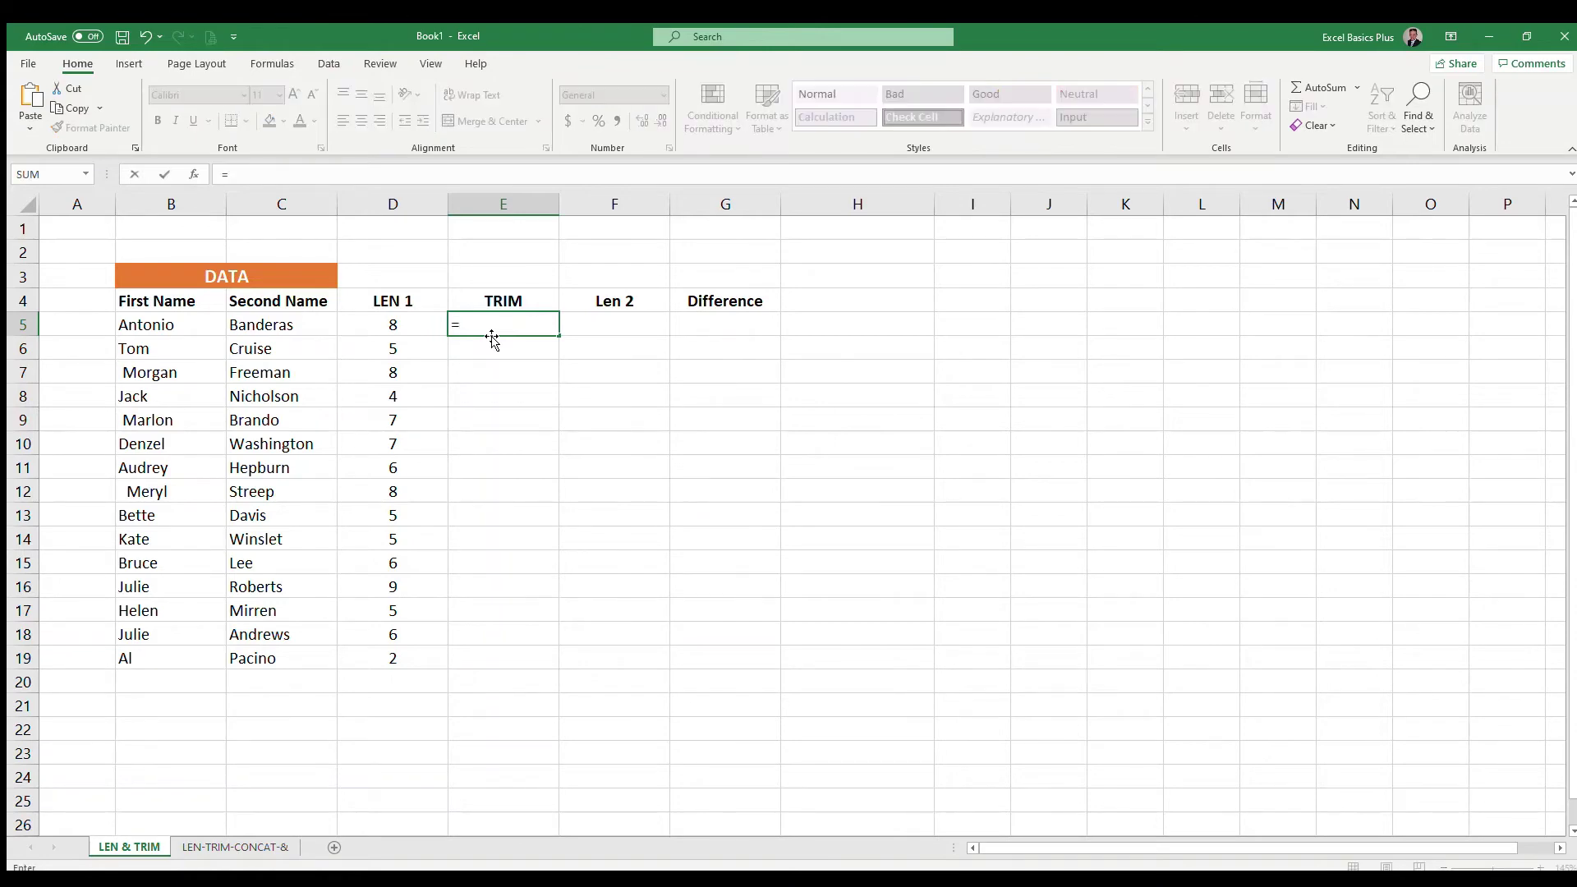
type("trim(")
left_click(165, 324)
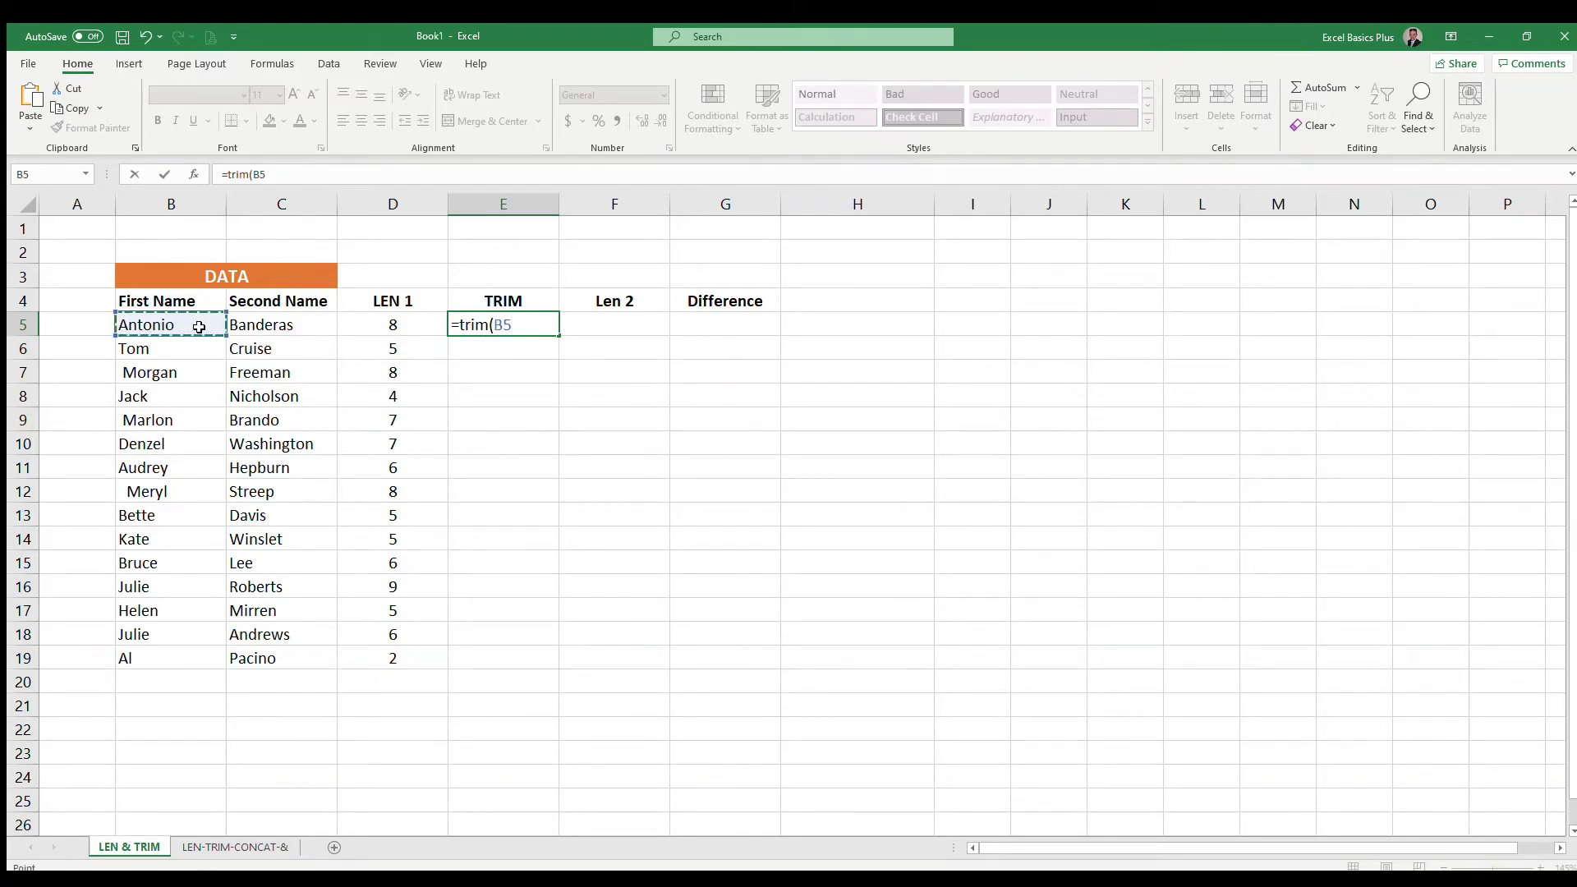
type(")")
key("Return")
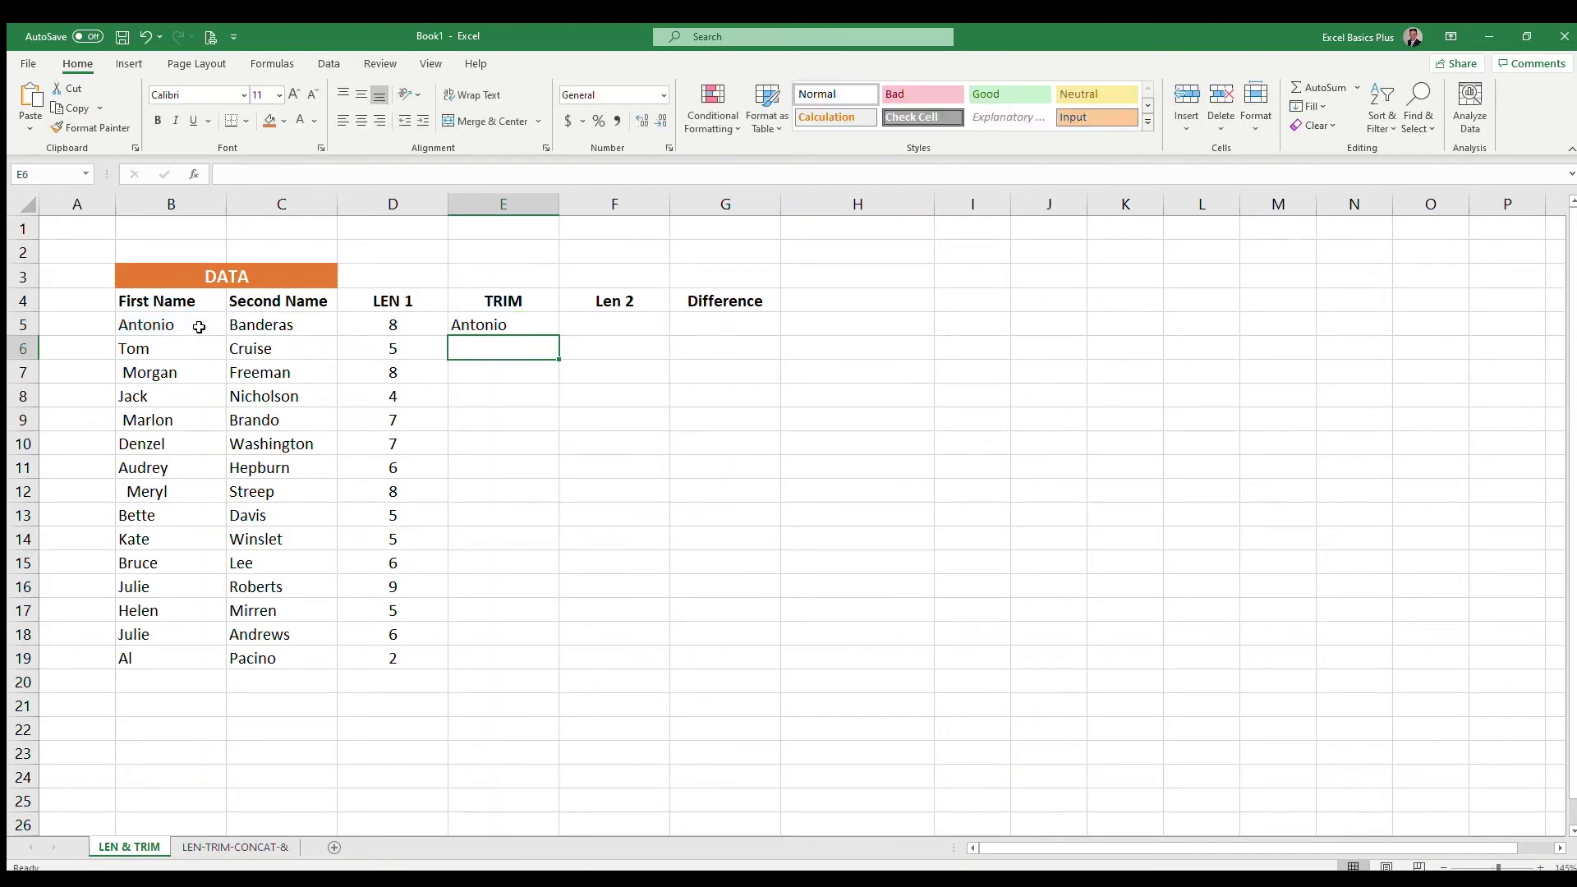
Fill the TRIM formula from E5 down to E19 and compare the trimmed names with the originals.
left_click(510, 325)
double_click(559, 337)
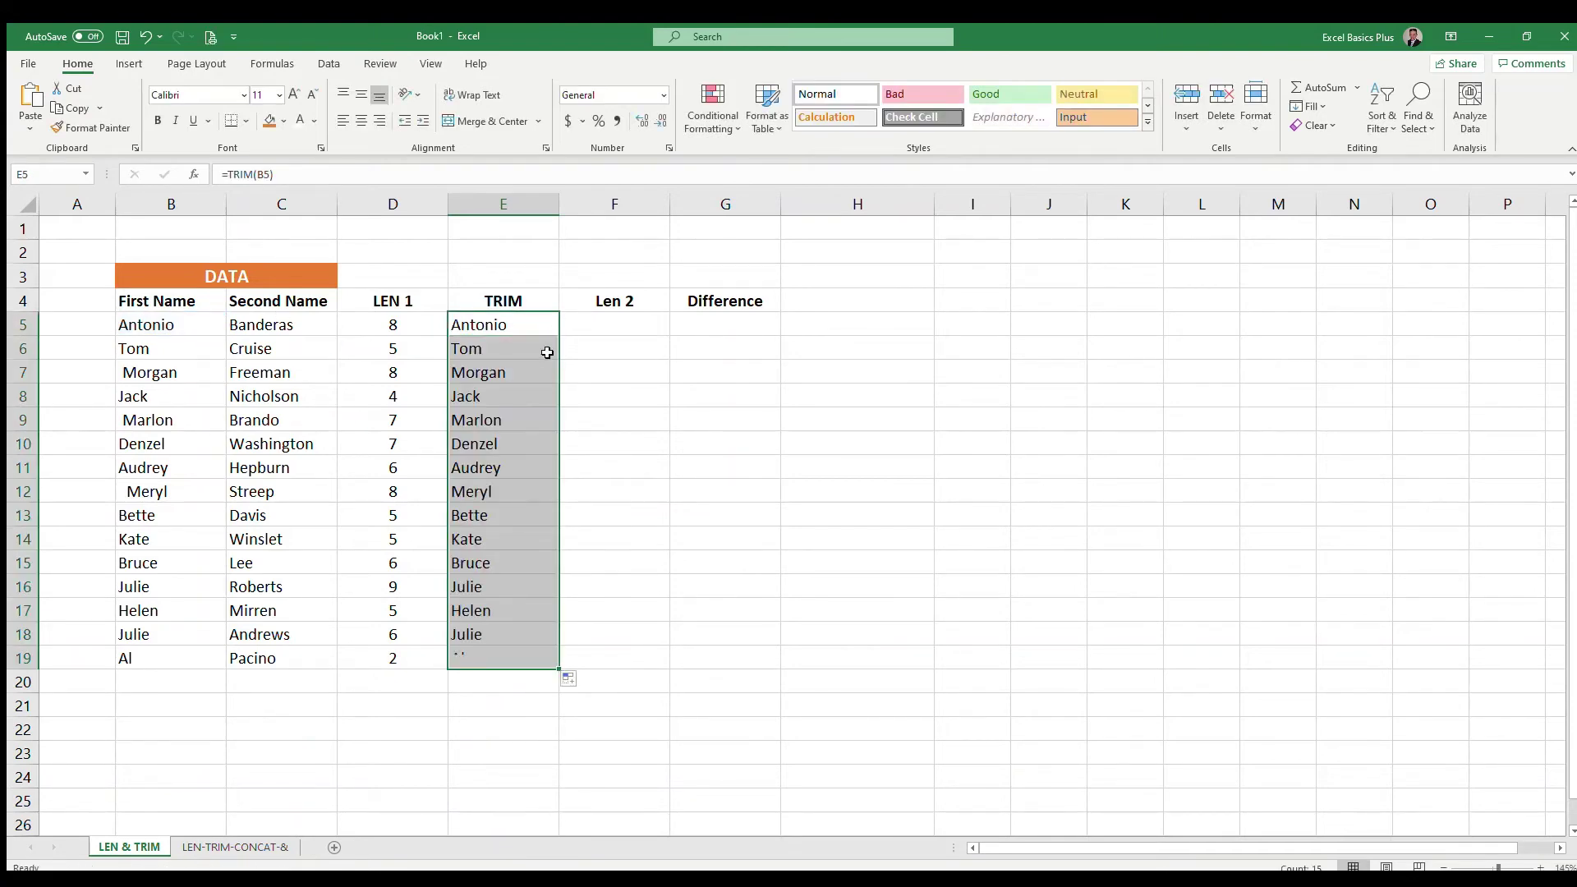
left_click(503, 324)
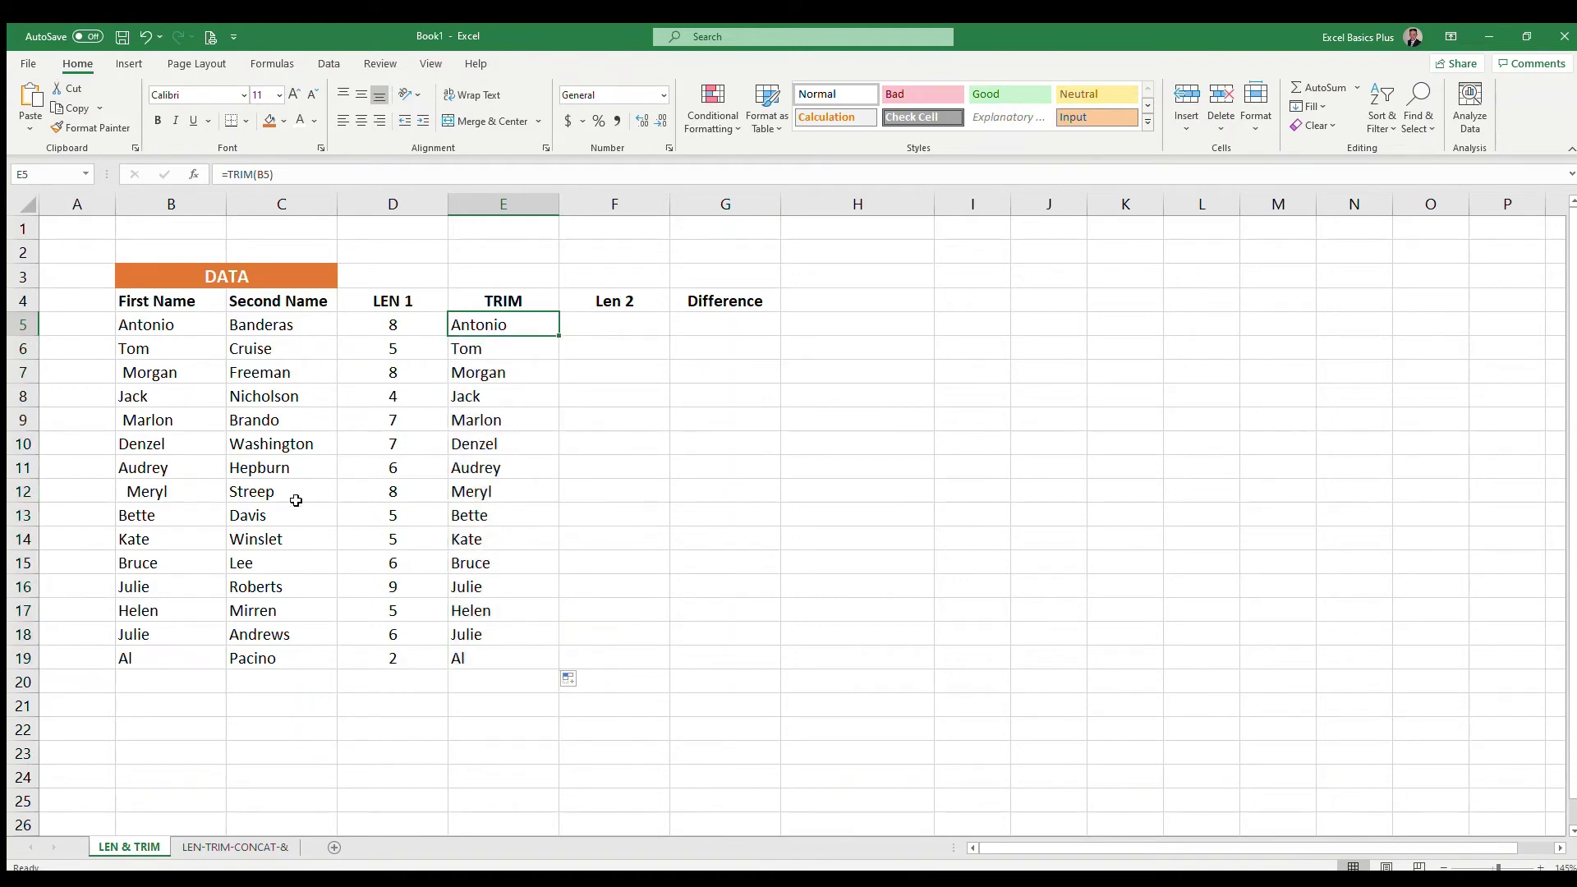
left_click(182, 491)
left_click(184, 419)
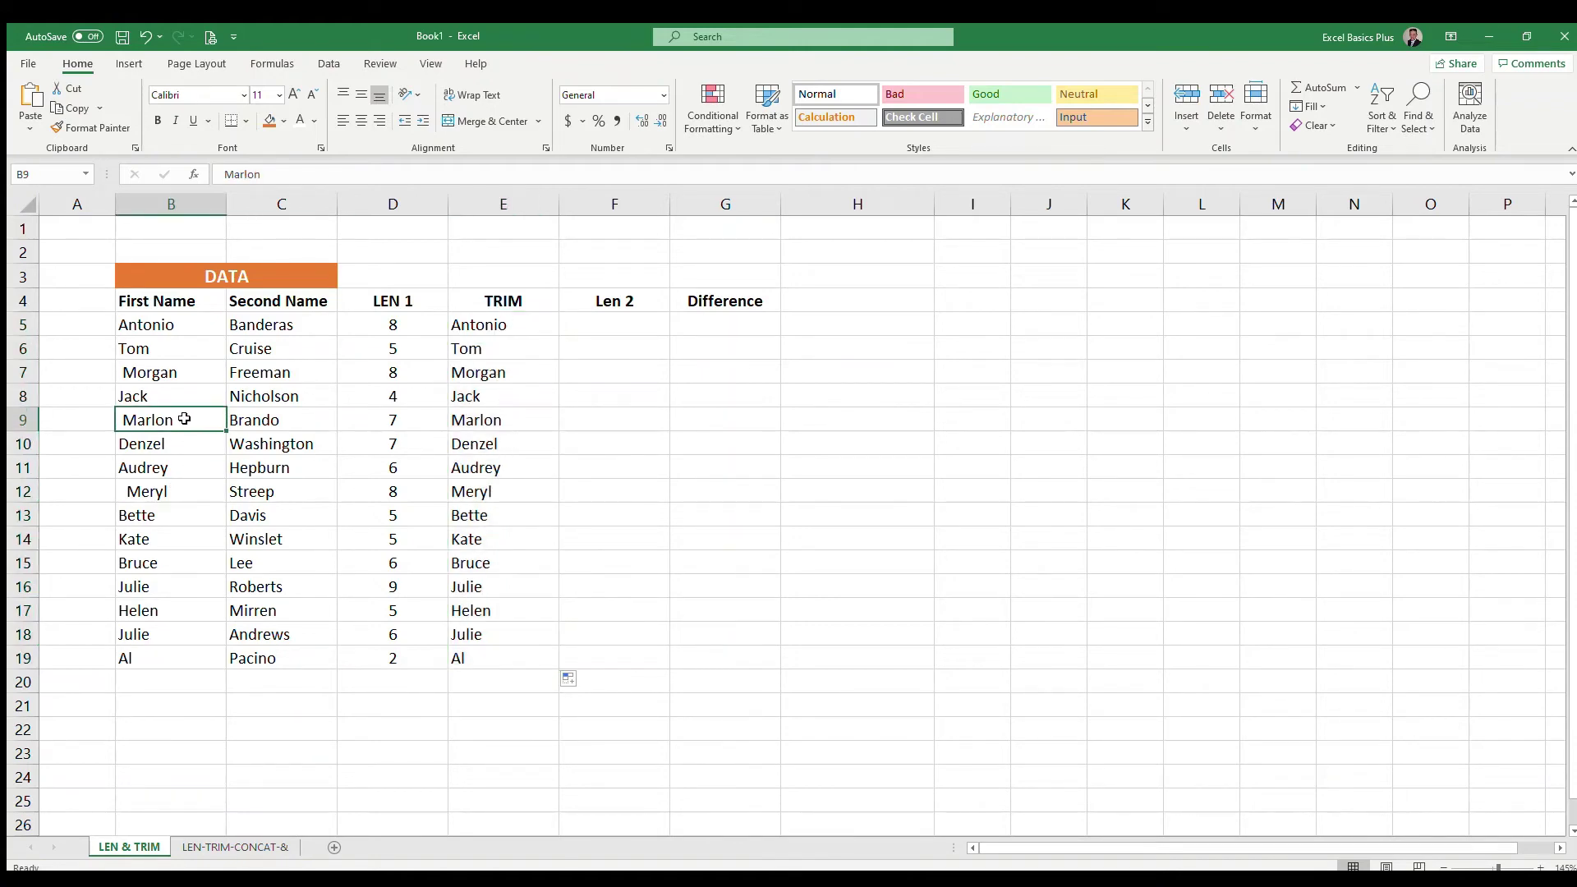
left_click(179, 491)
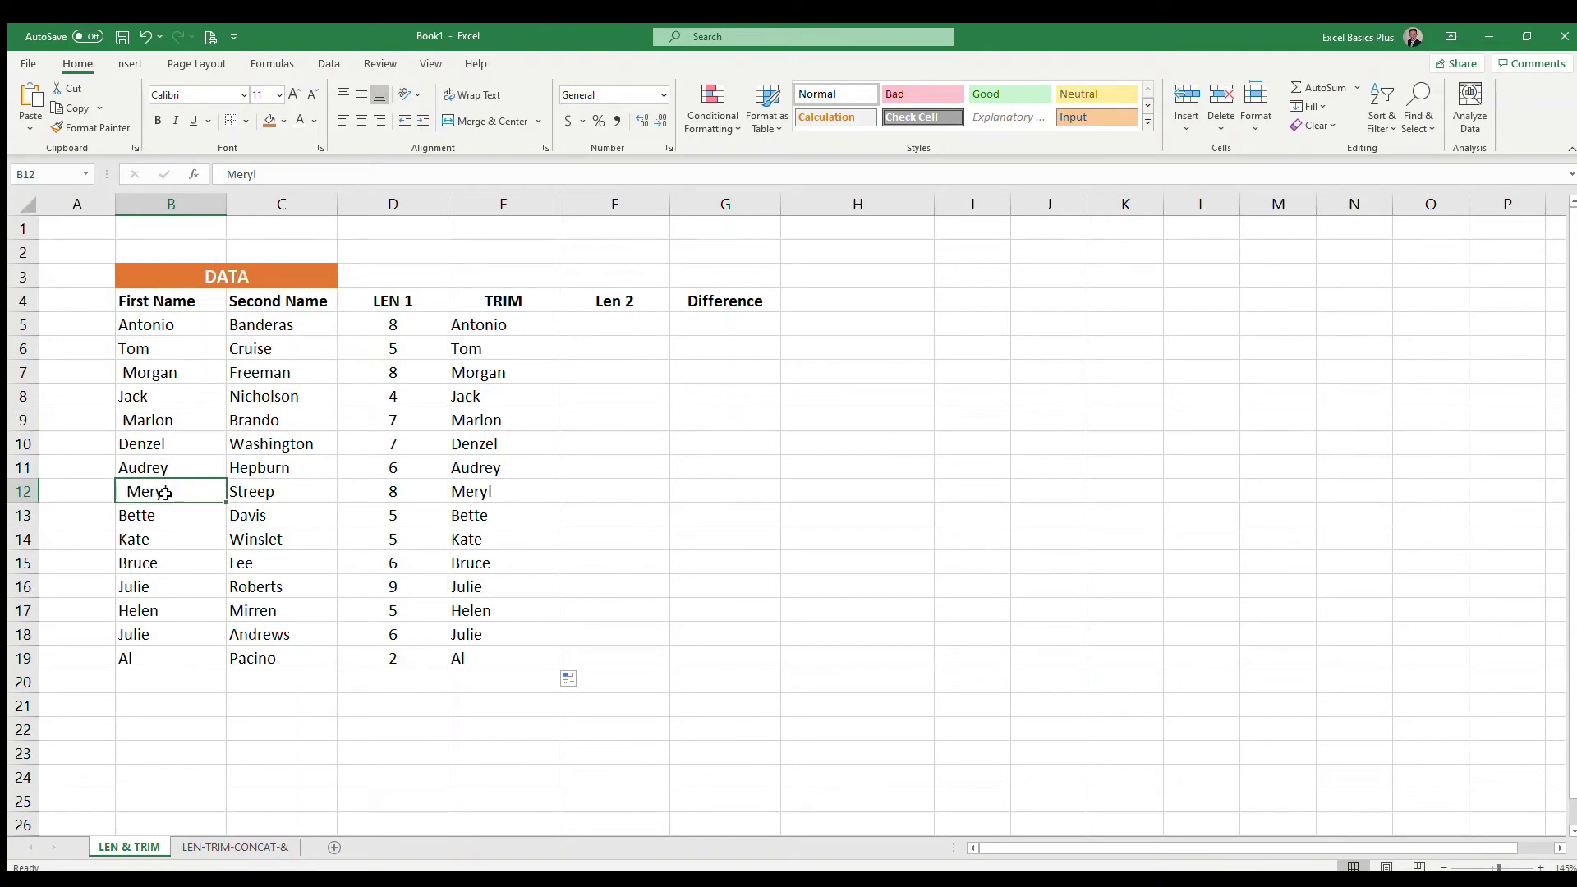
left_click(503, 491)
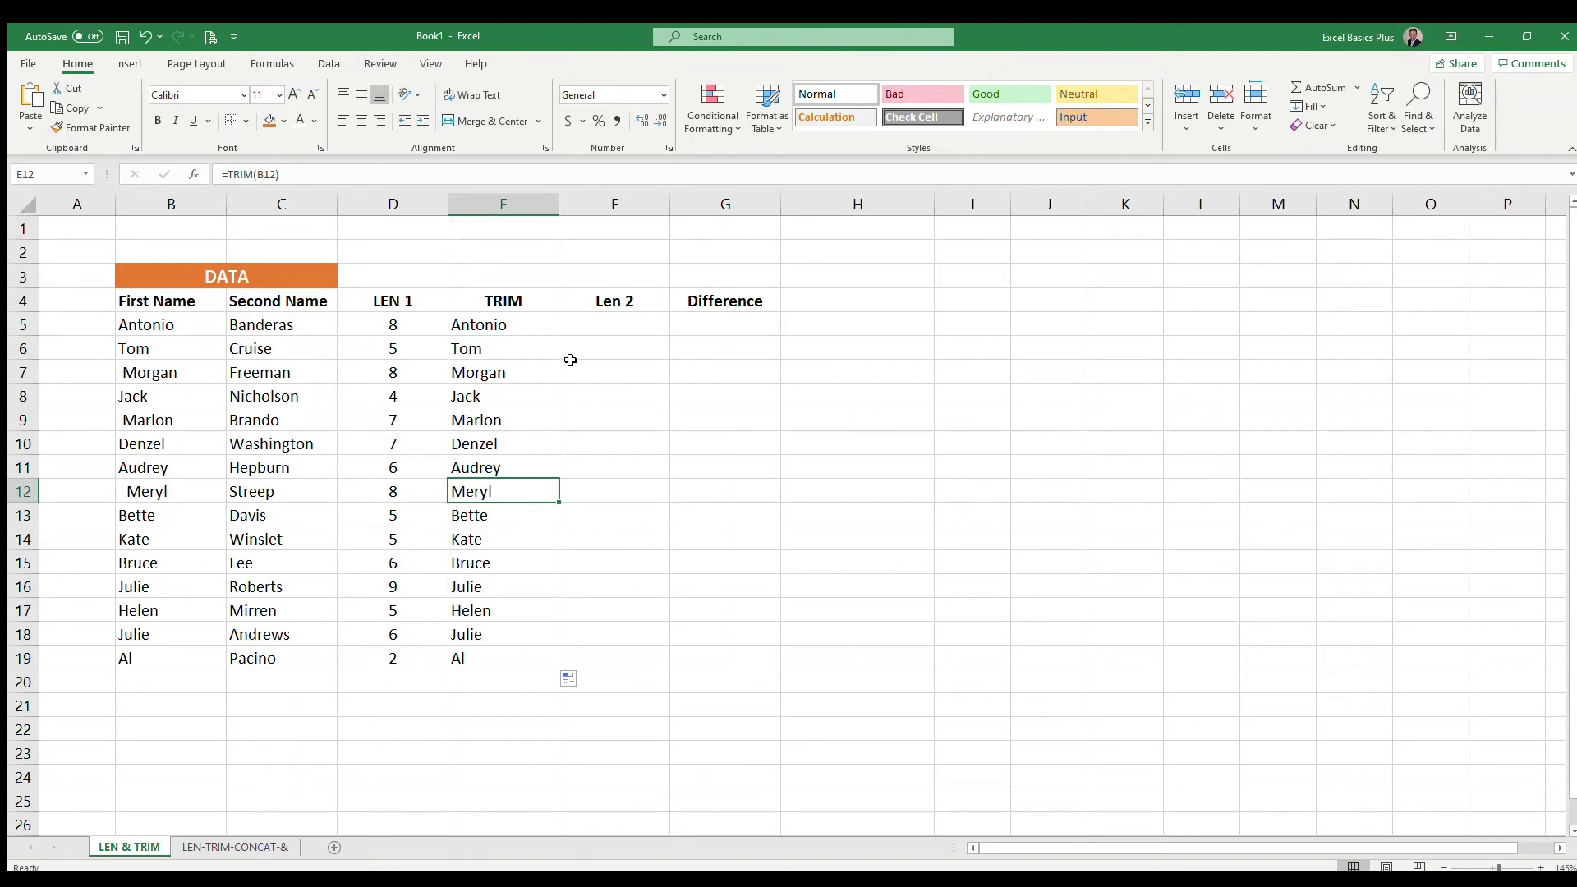
Enter the formula =LEN(E5) in cell F5 to count the characters of the trimmed name.
left_click(611, 325)
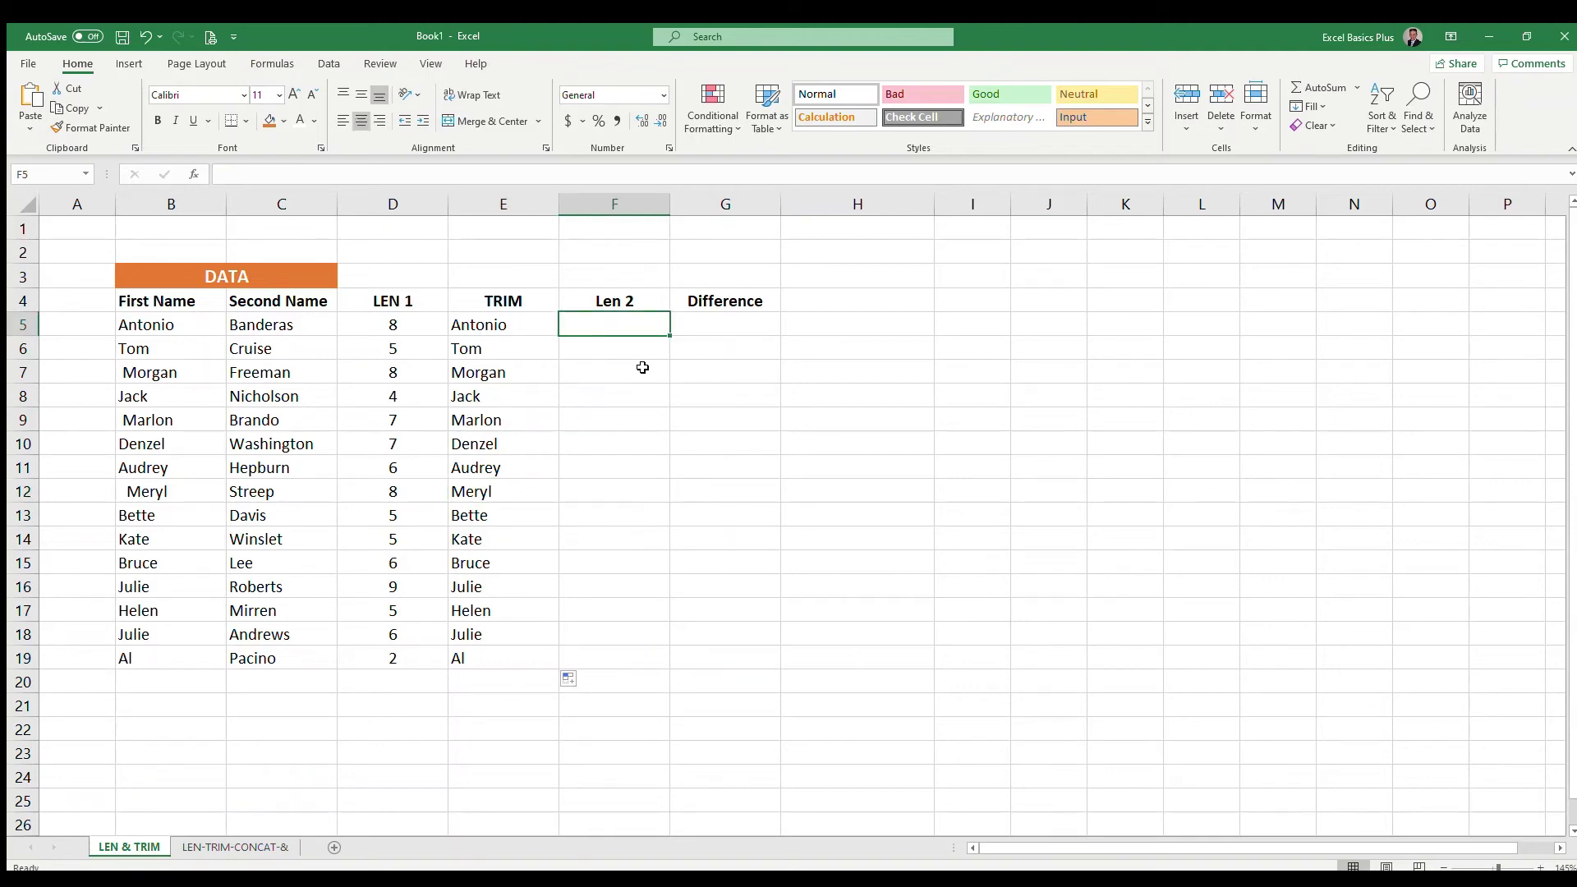
type("=")
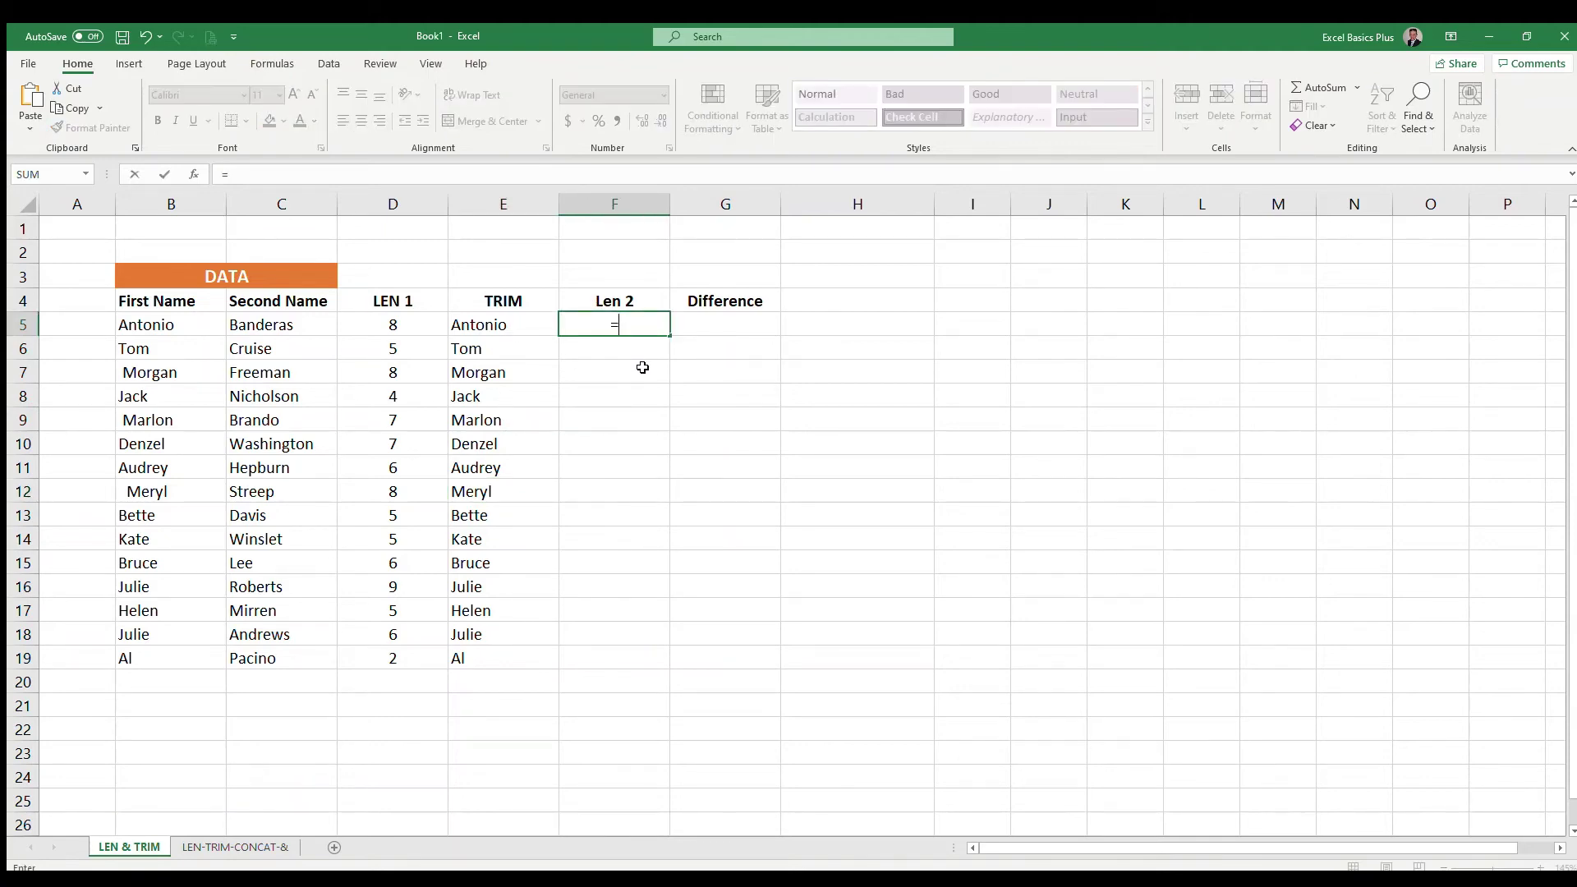
type("len(")
left_click(496, 325)
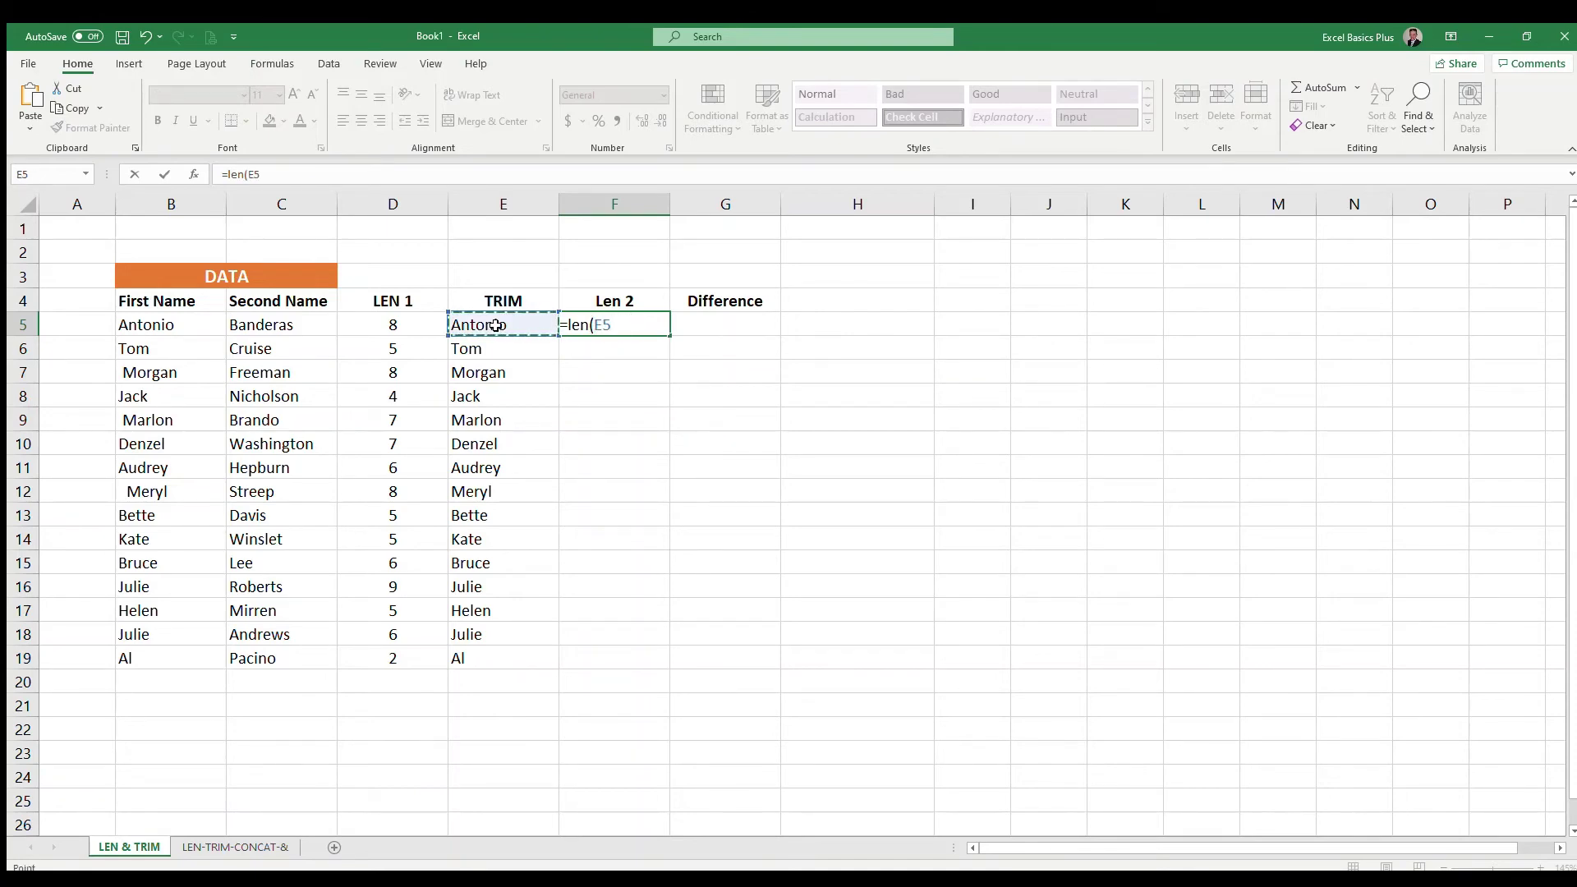
type(")")
key("Return")
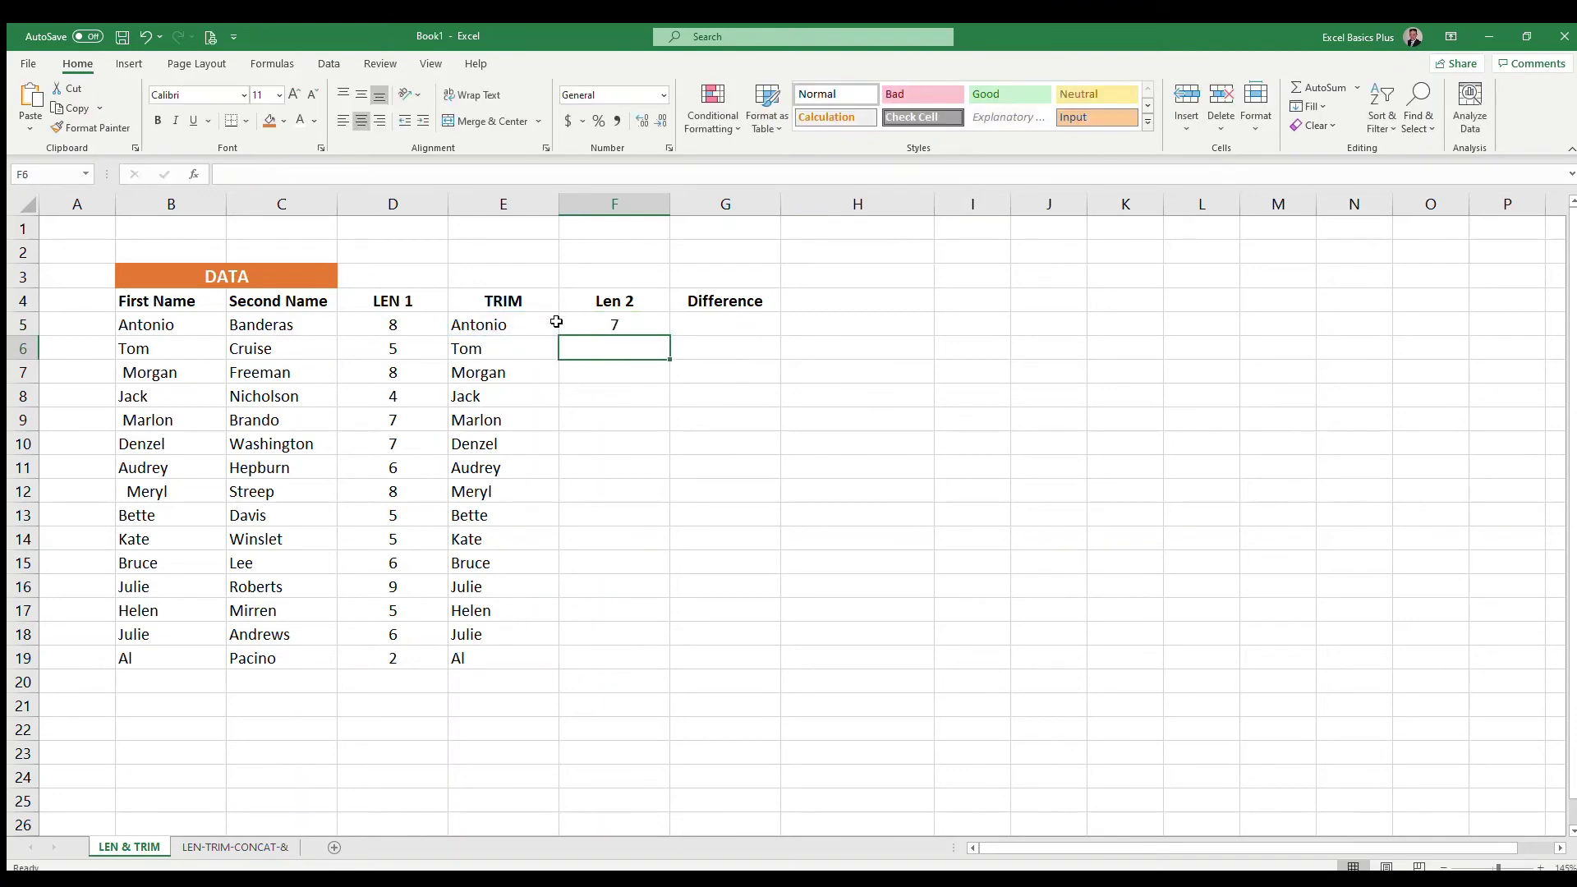
Fill the LEN formula from F5 down the Len 2 column to F19.
left_click(643, 322)
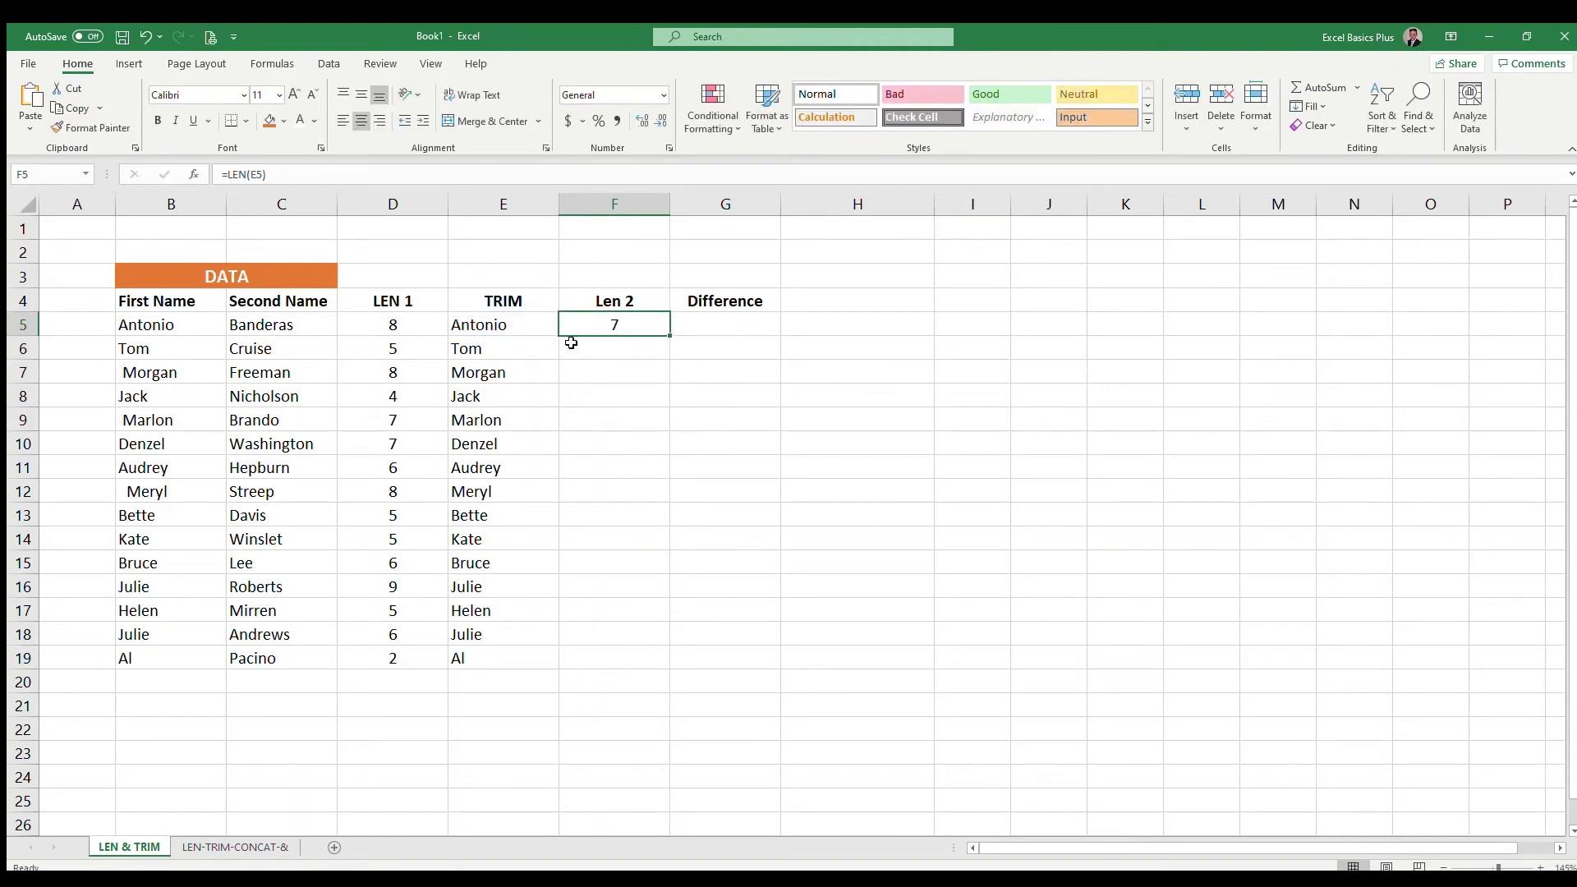
double_click(673, 333)
left_click(651, 373)
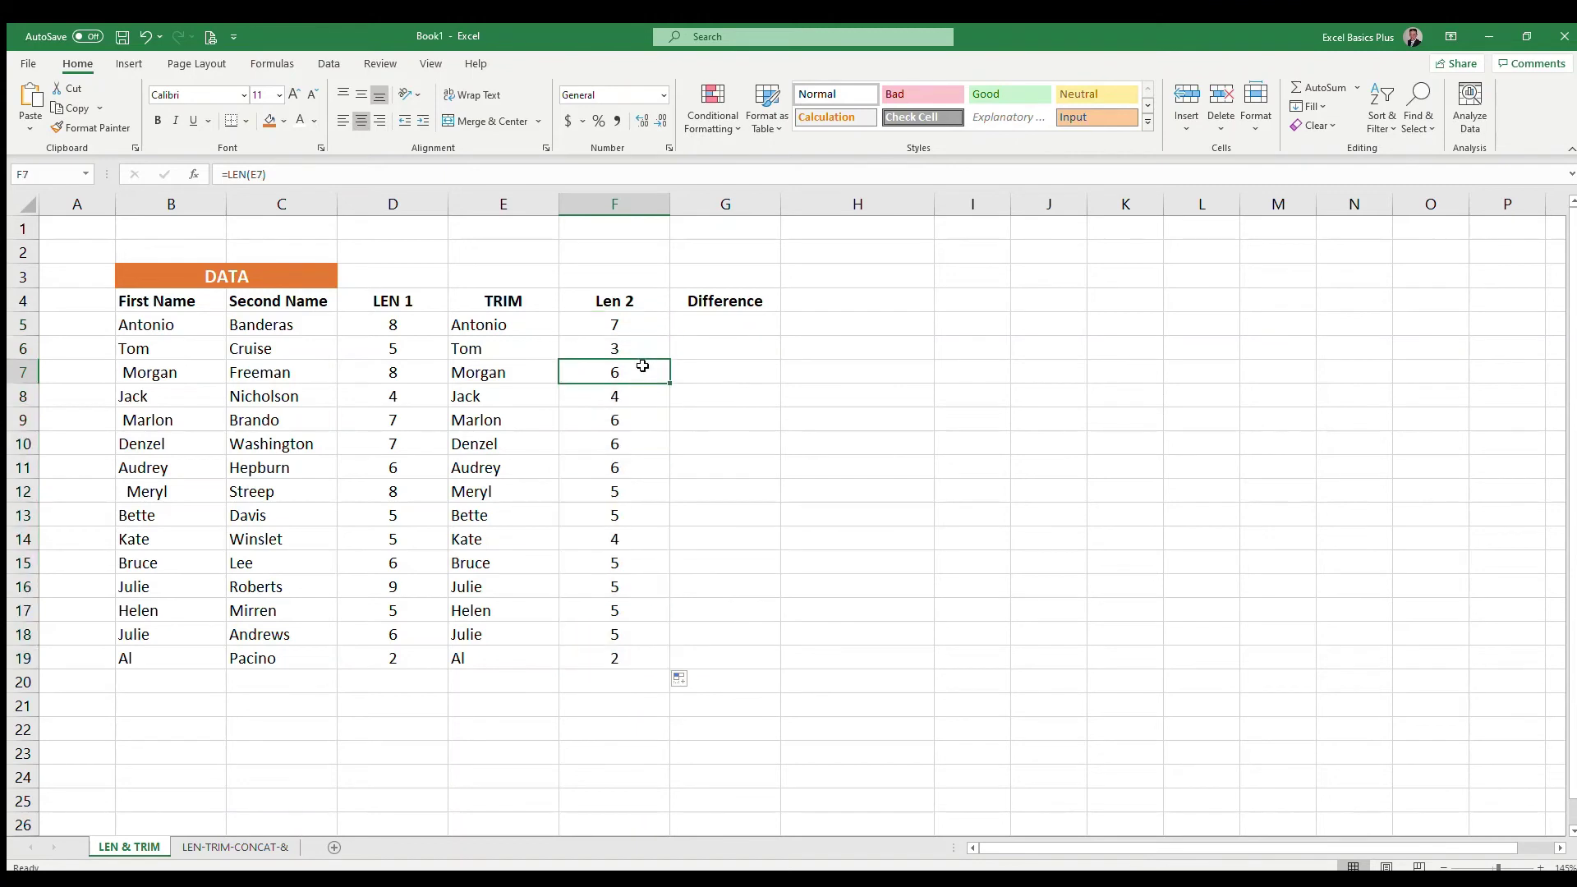
Enter the formula =SUM(D5-F5) in cell G5 to calculate the difference between the two lengths.
left_click(727, 324)
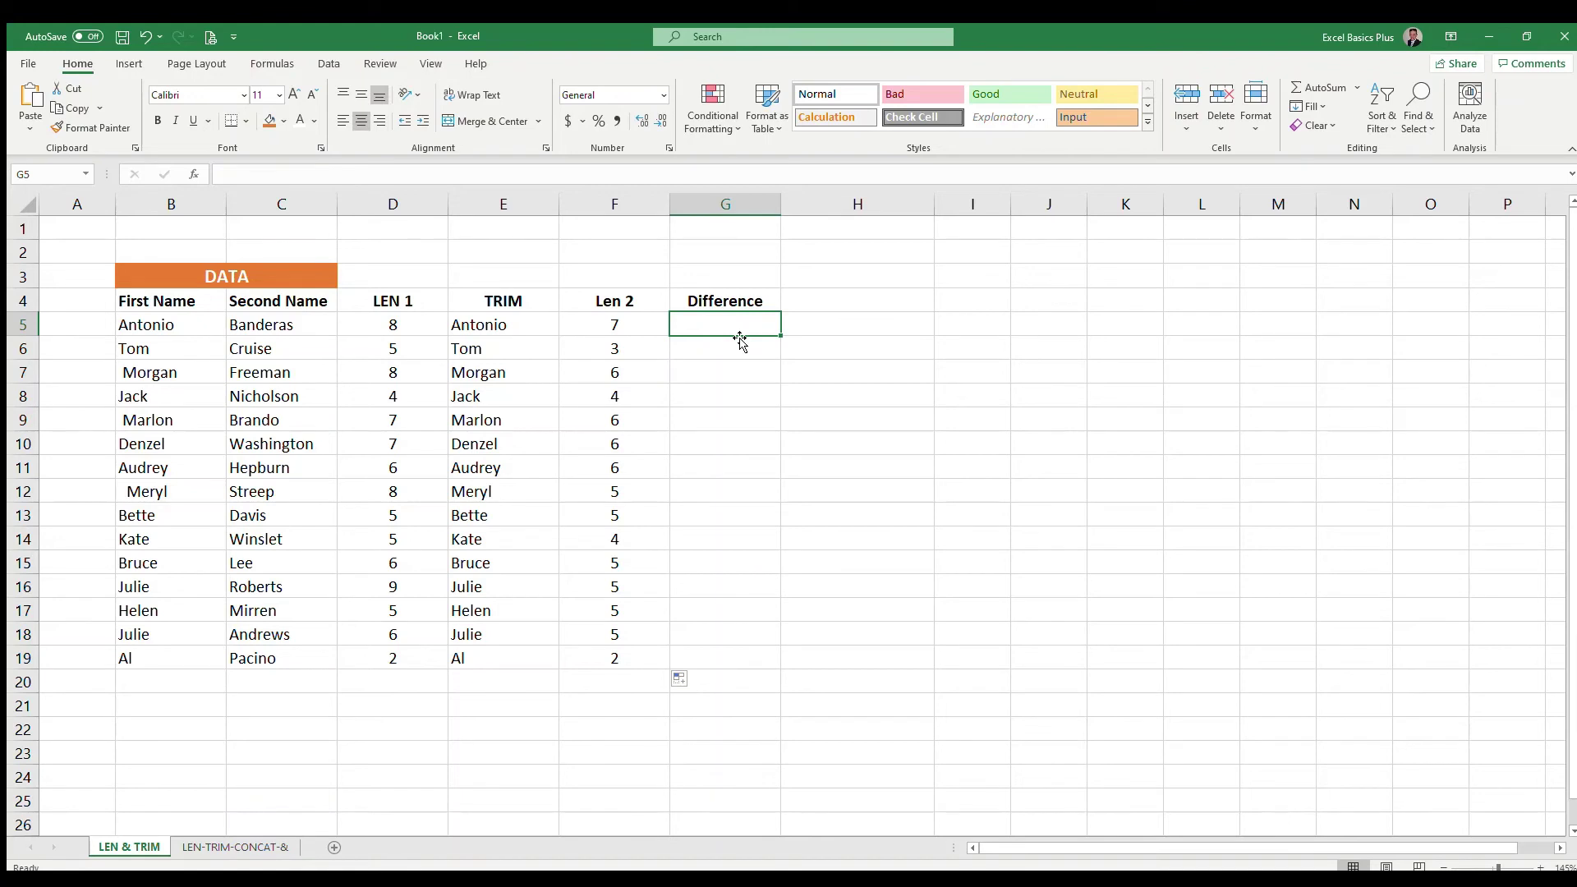
type("=sum")
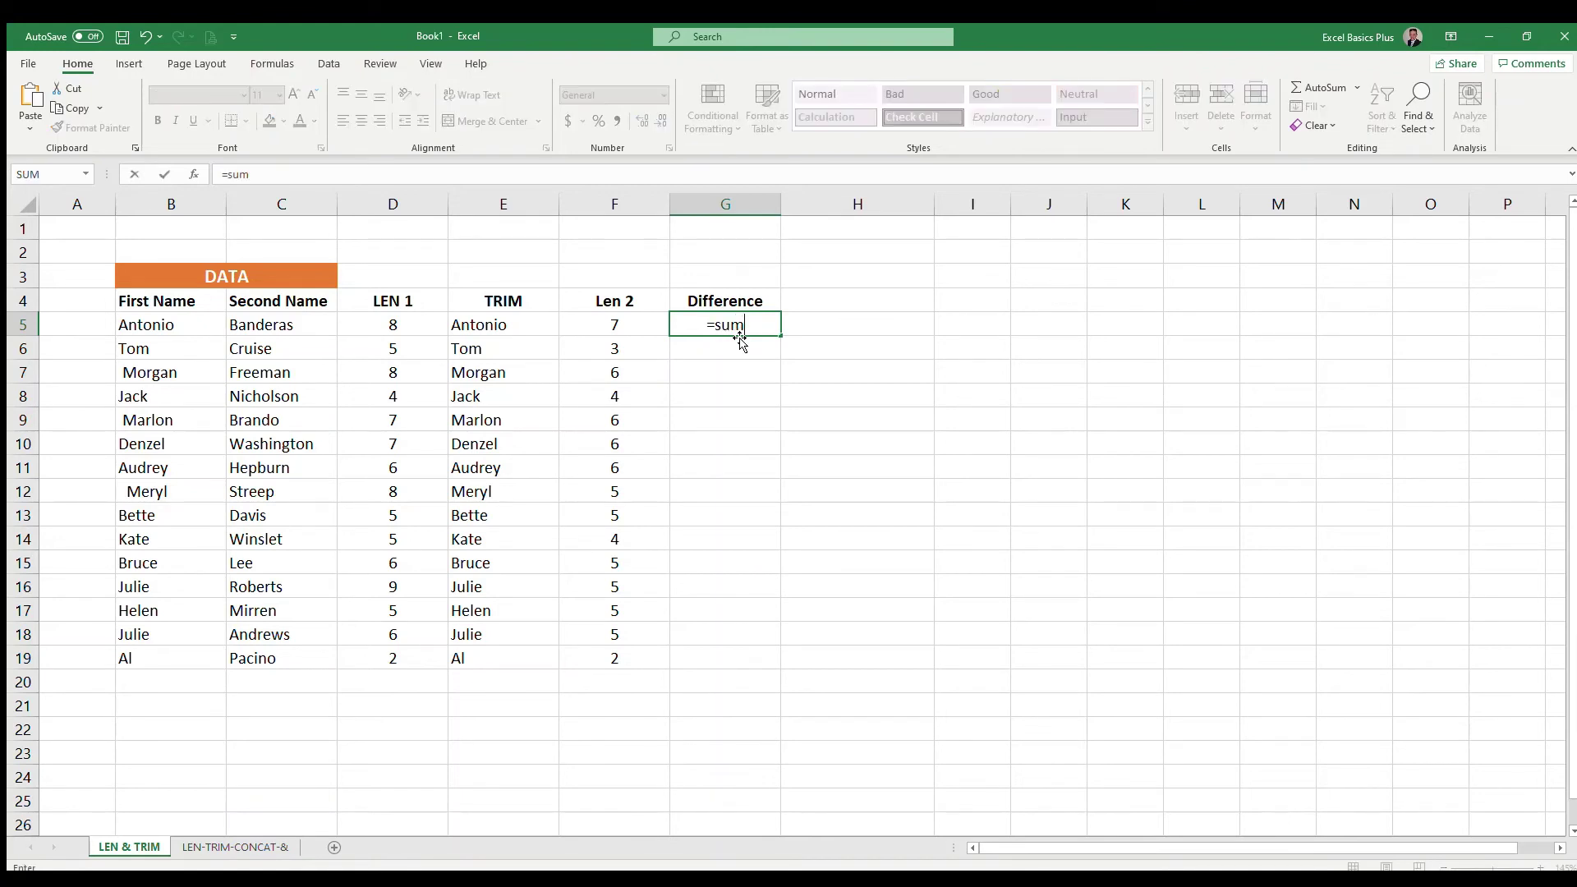
type("(")
left_click(396, 325)
type("-")
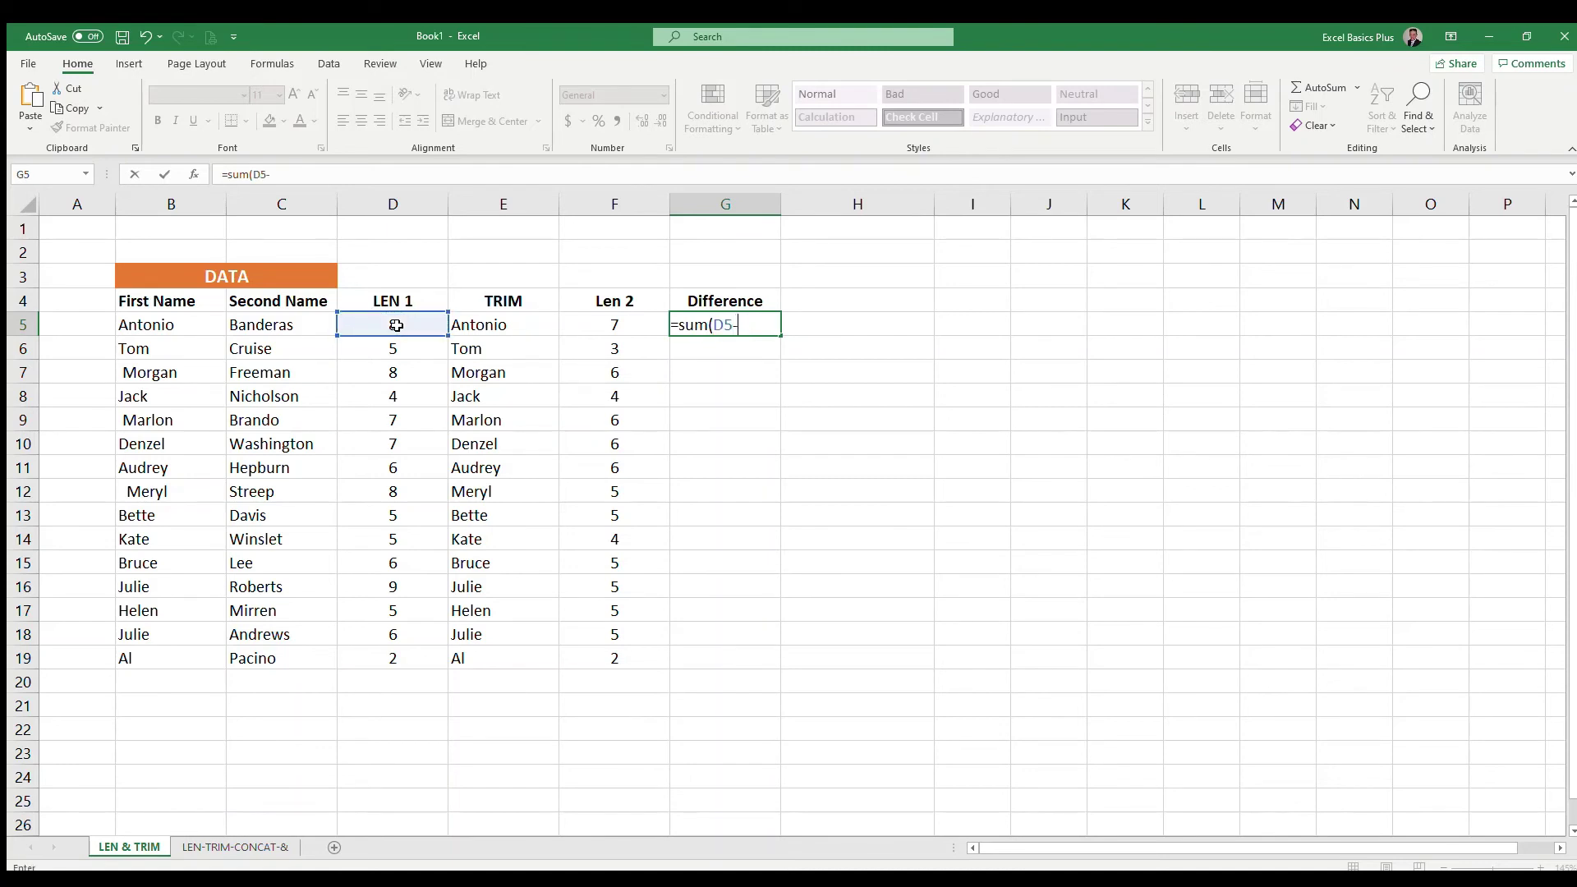
left_click(616, 325)
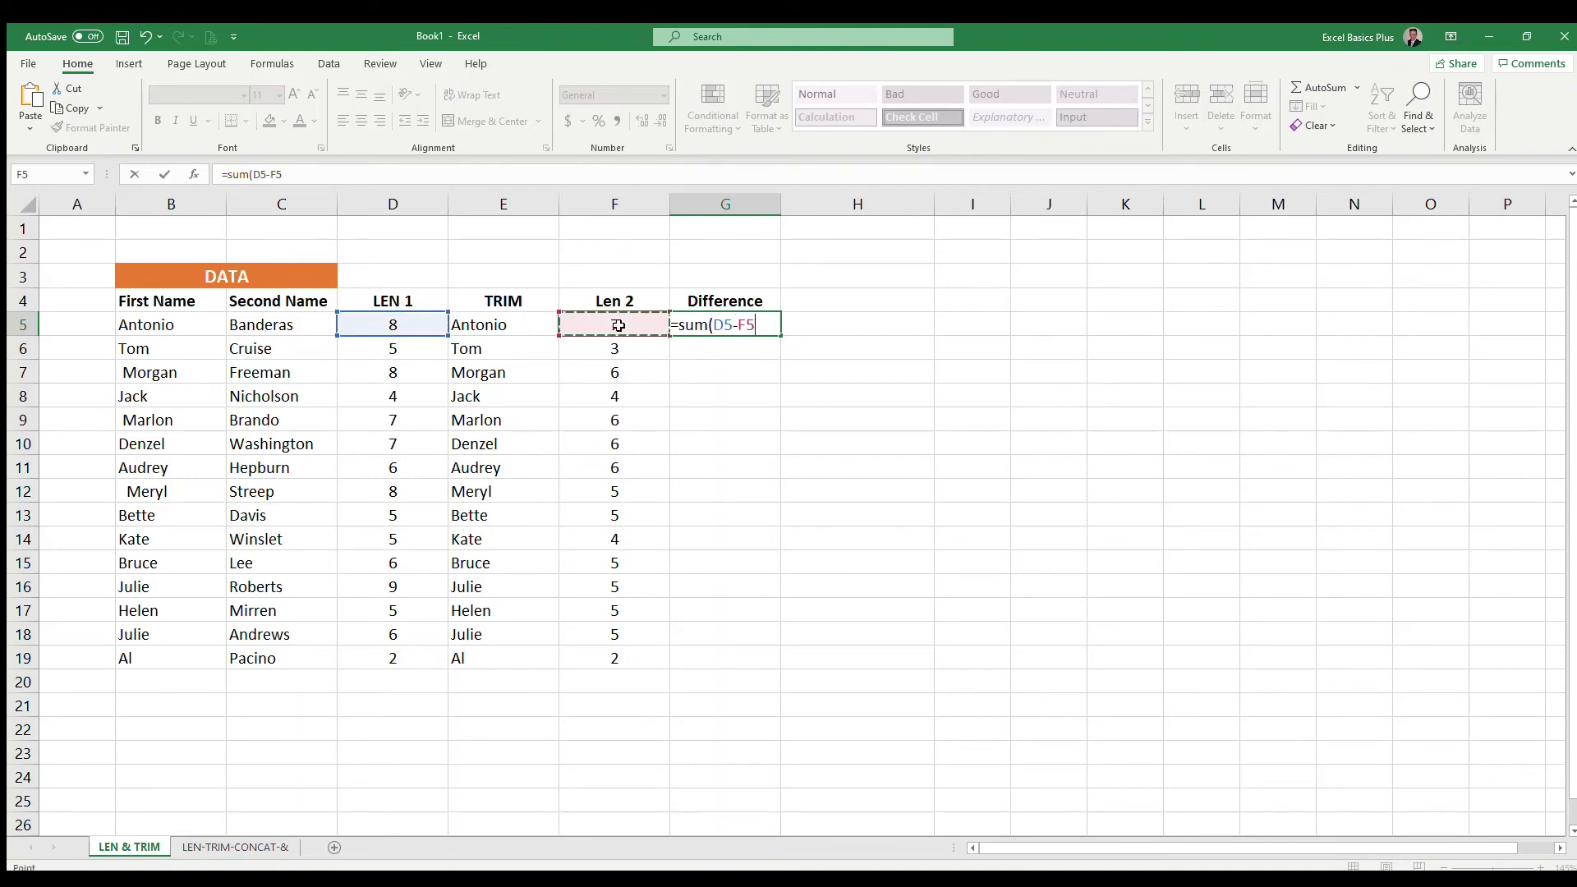
type(")")
key("Return")
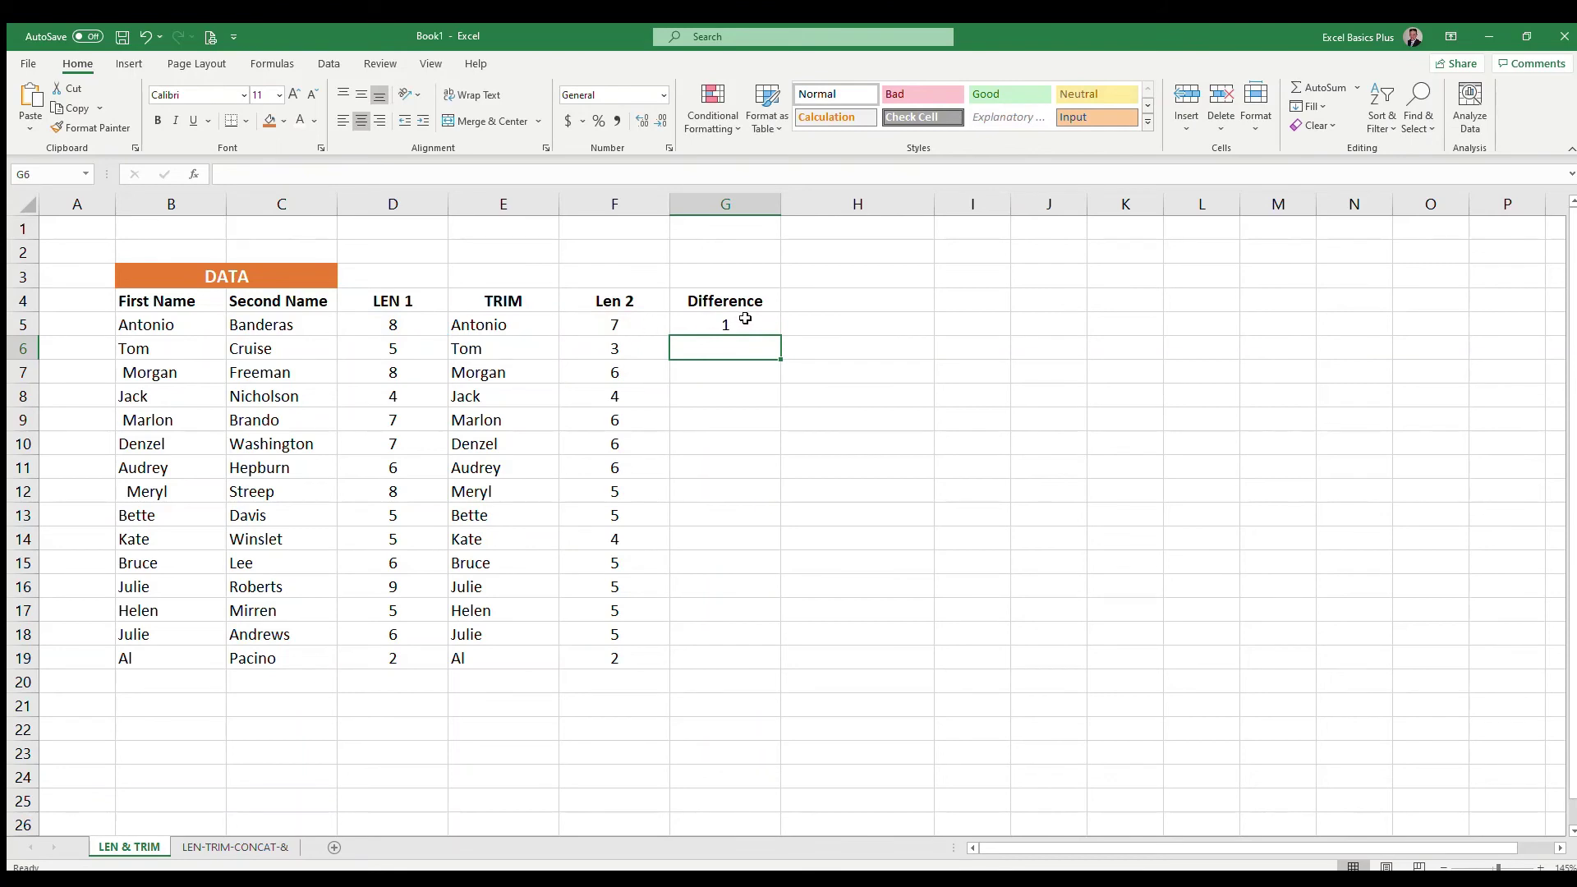
Fill the subtraction formula from G5 down the Difference column to G19.
left_click(746, 318)
double_click(783, 338)
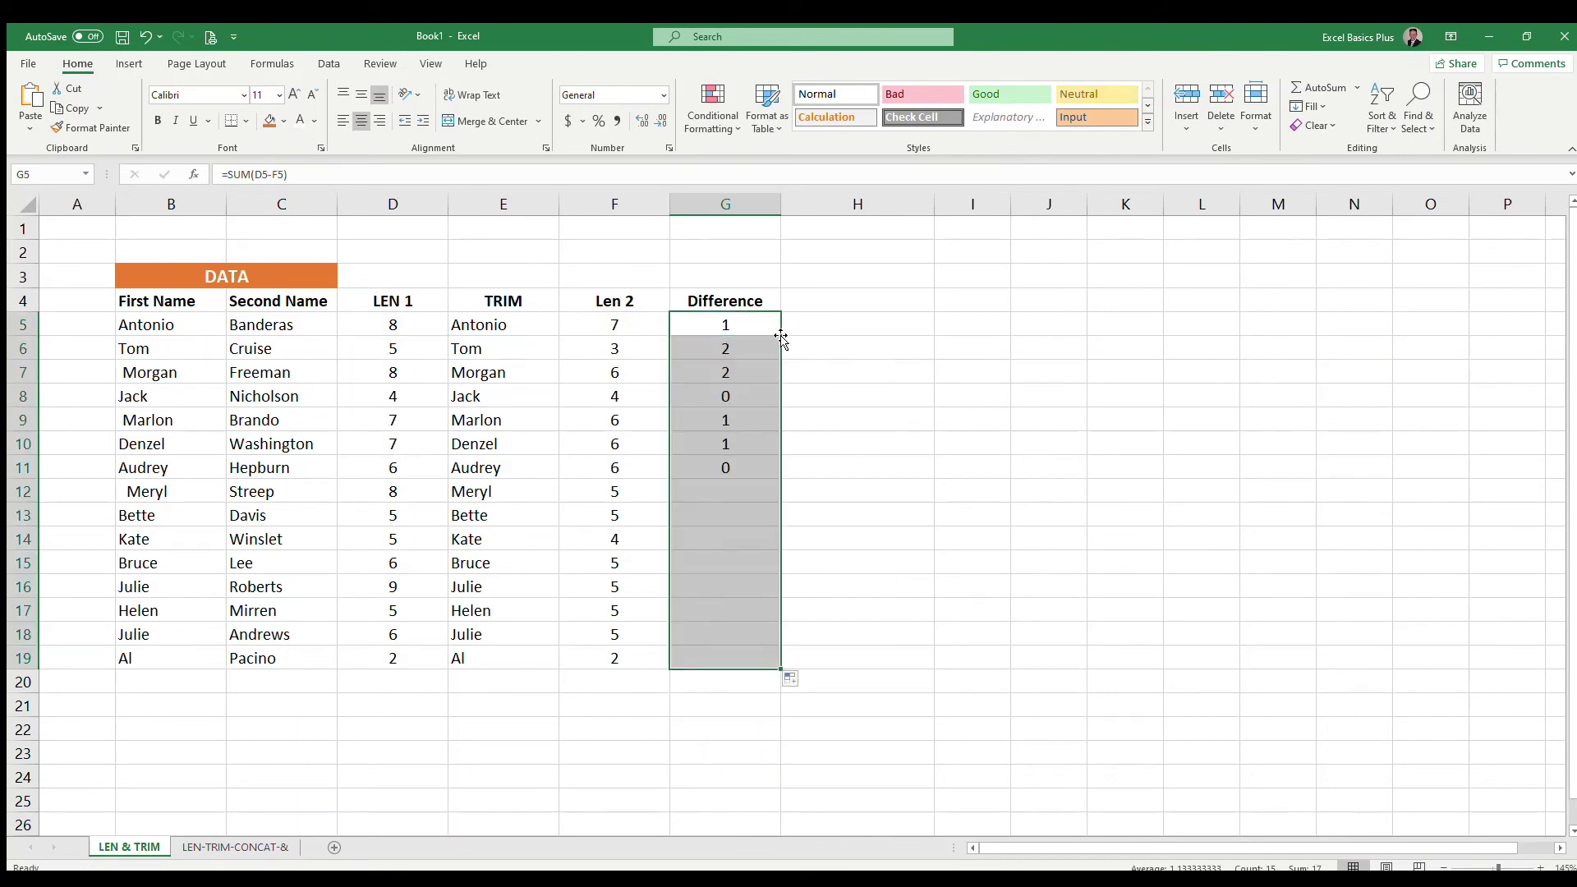
left_click(748, 589)
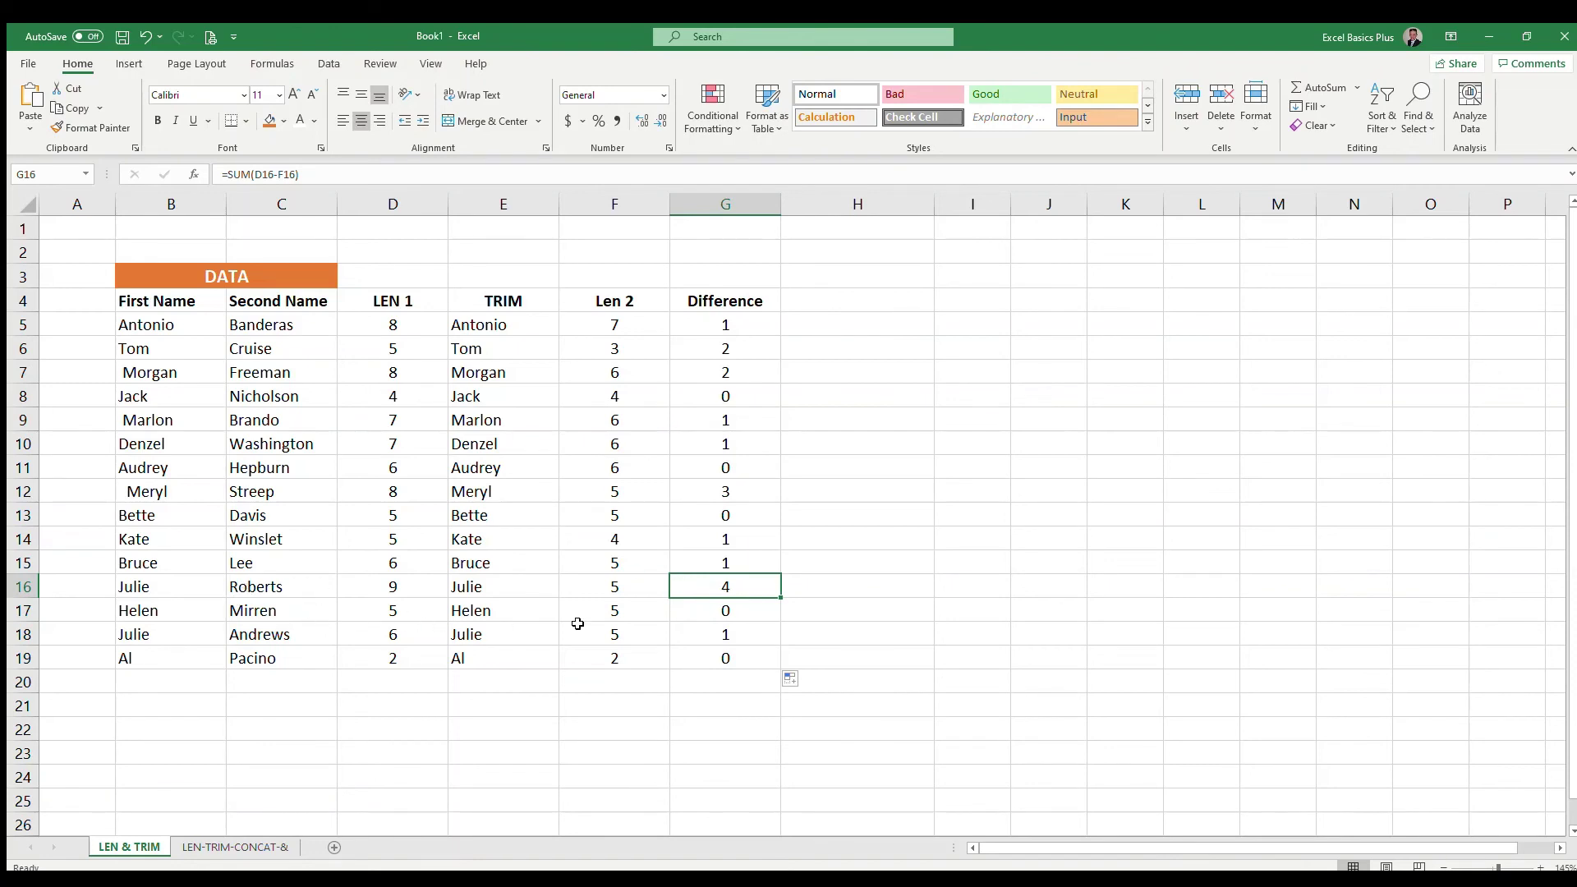
Change the first name in cell B16 to Julia, keeping its trailing spaces.
left_click(171, 590)
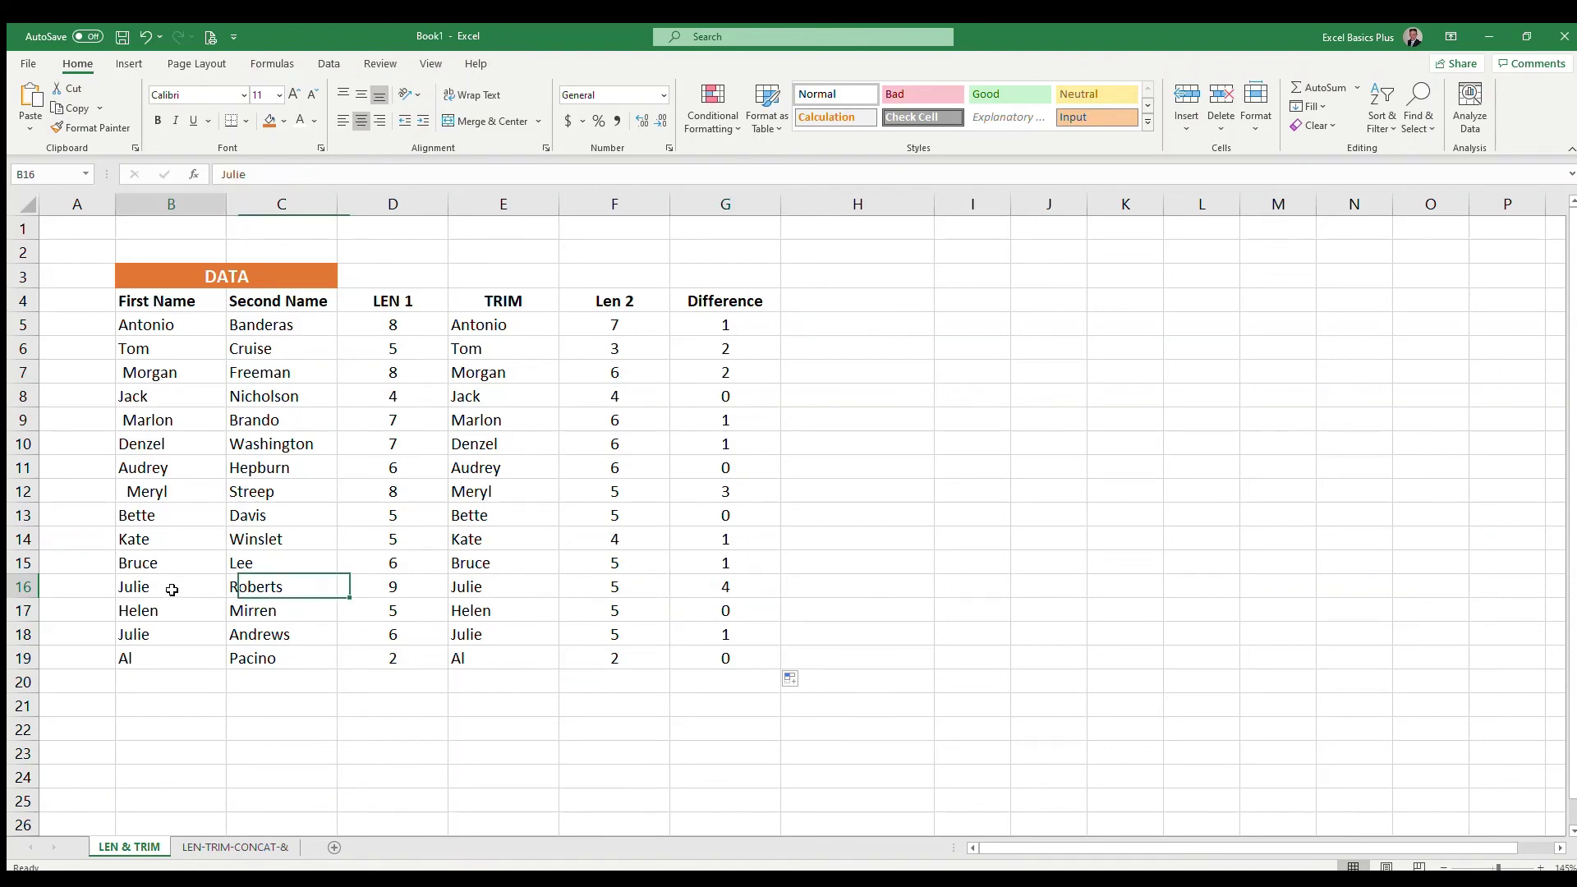
left_click(286, 175)
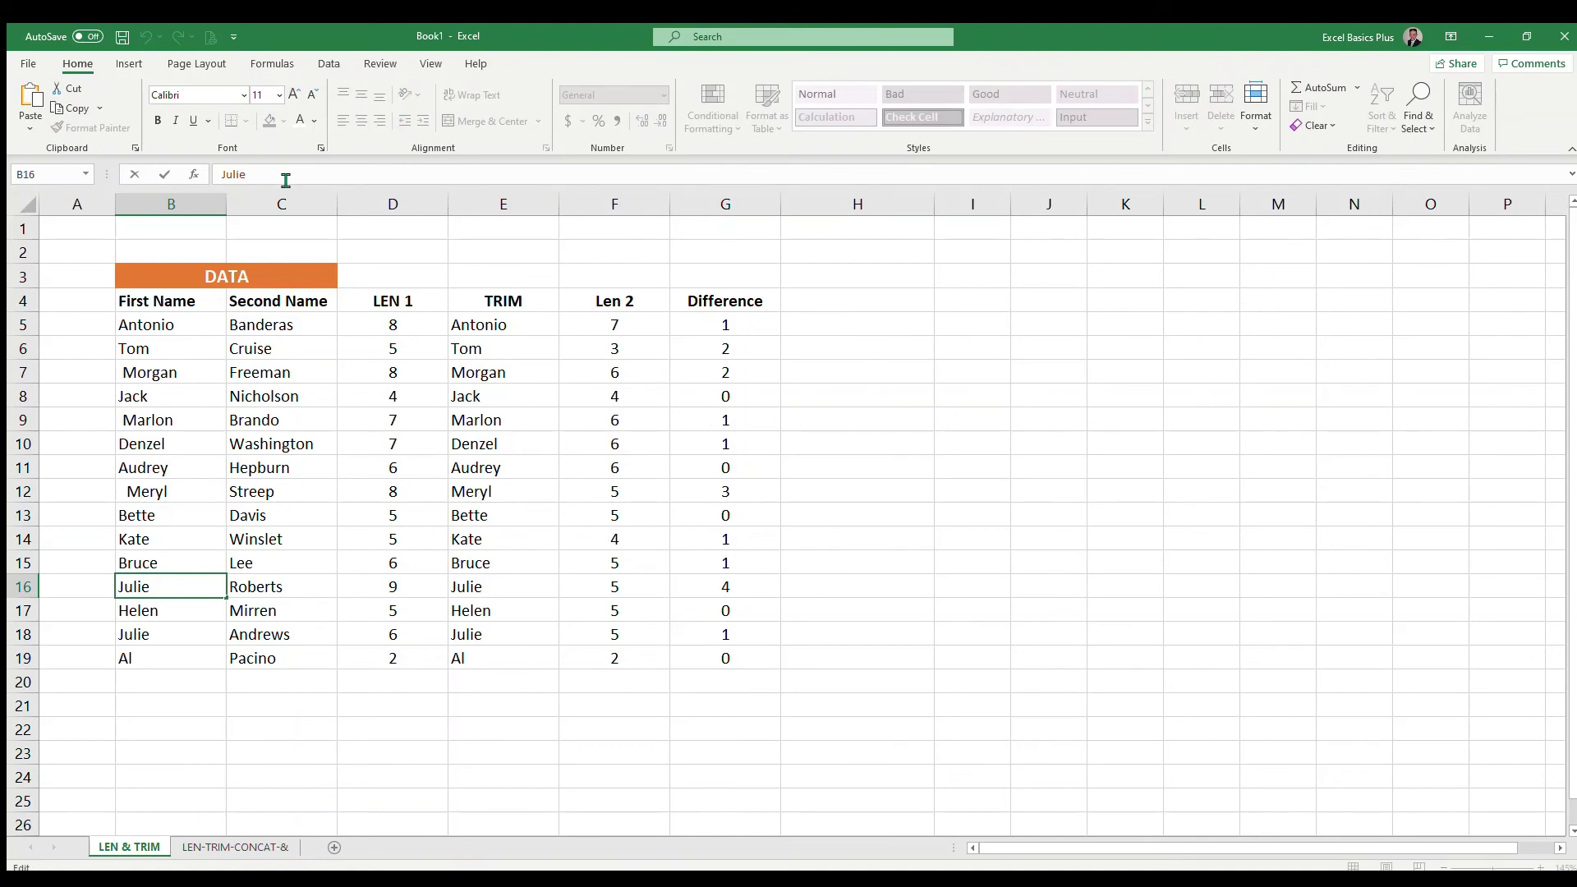
key("BackSpace")
key("BackSpace")
key("BackSpace")
key("BackSpace")
type("a")
key("Return")
key("Up")
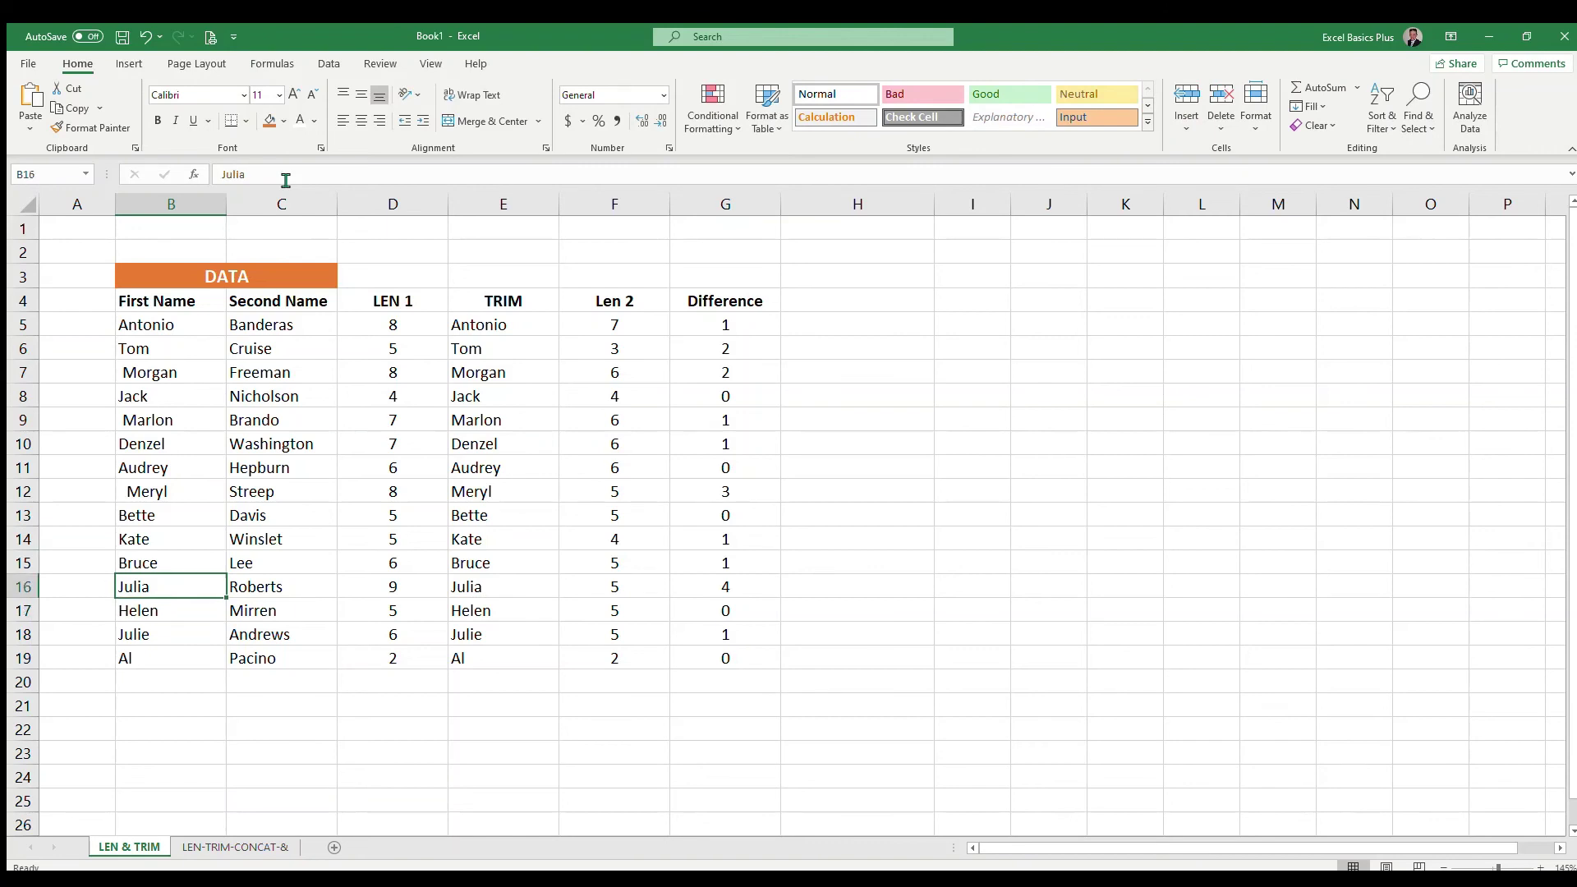
Examine the trimmed name, the lengths and the difference formula across row 16.
key("Right")
key("Right")
key("Right")
key("Right")
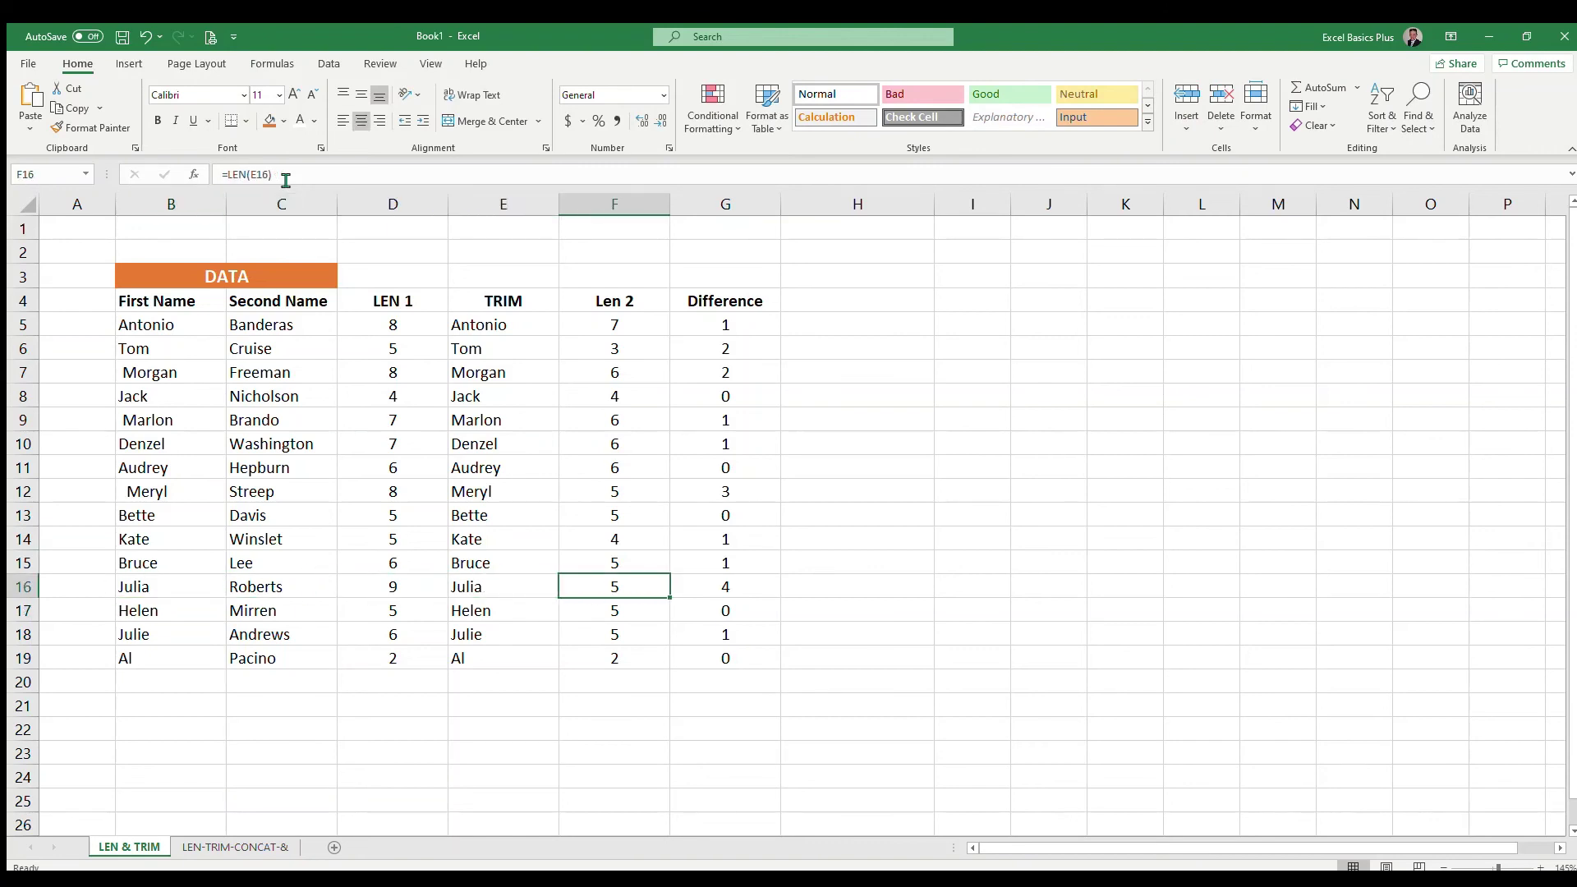
key("Left")
key("Right")
key("Right")
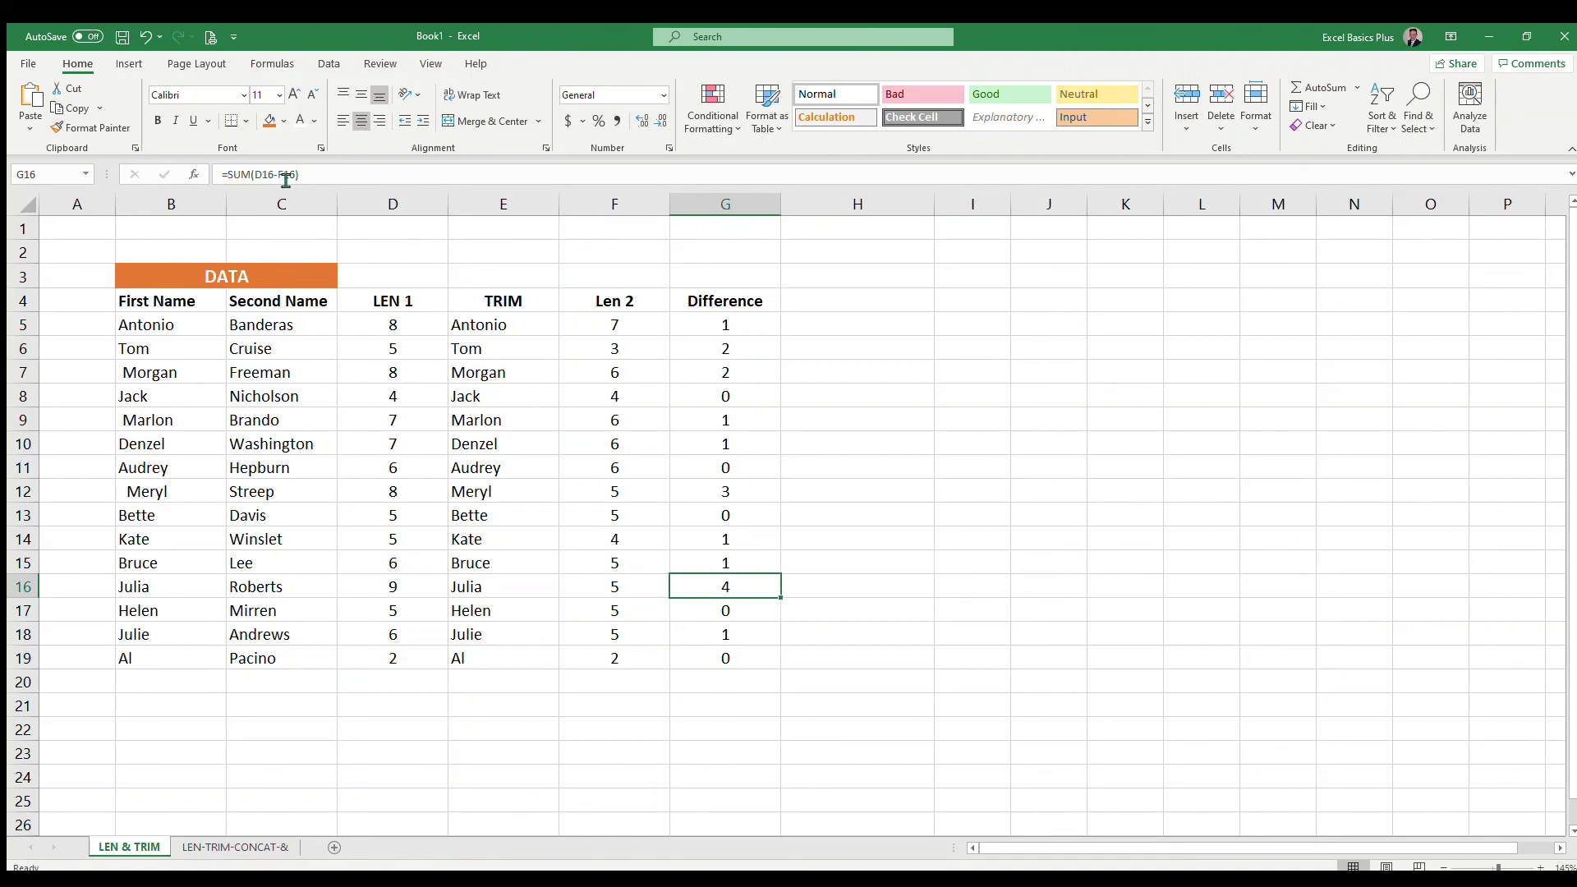
key("Left")
key("Left")
key("Left")
key("Left")
key("Left")
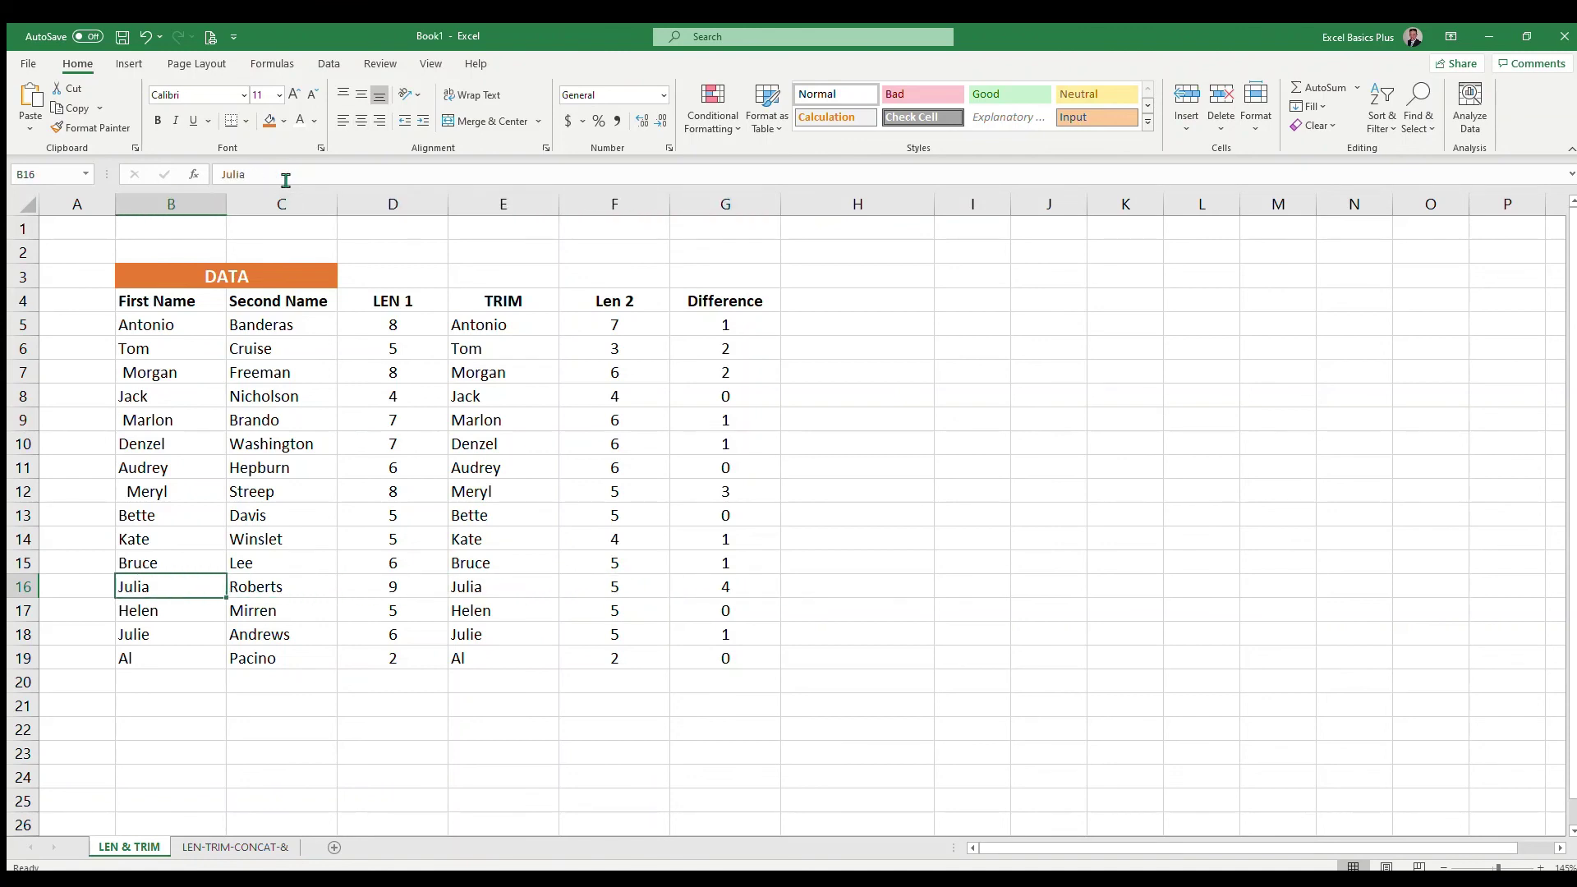